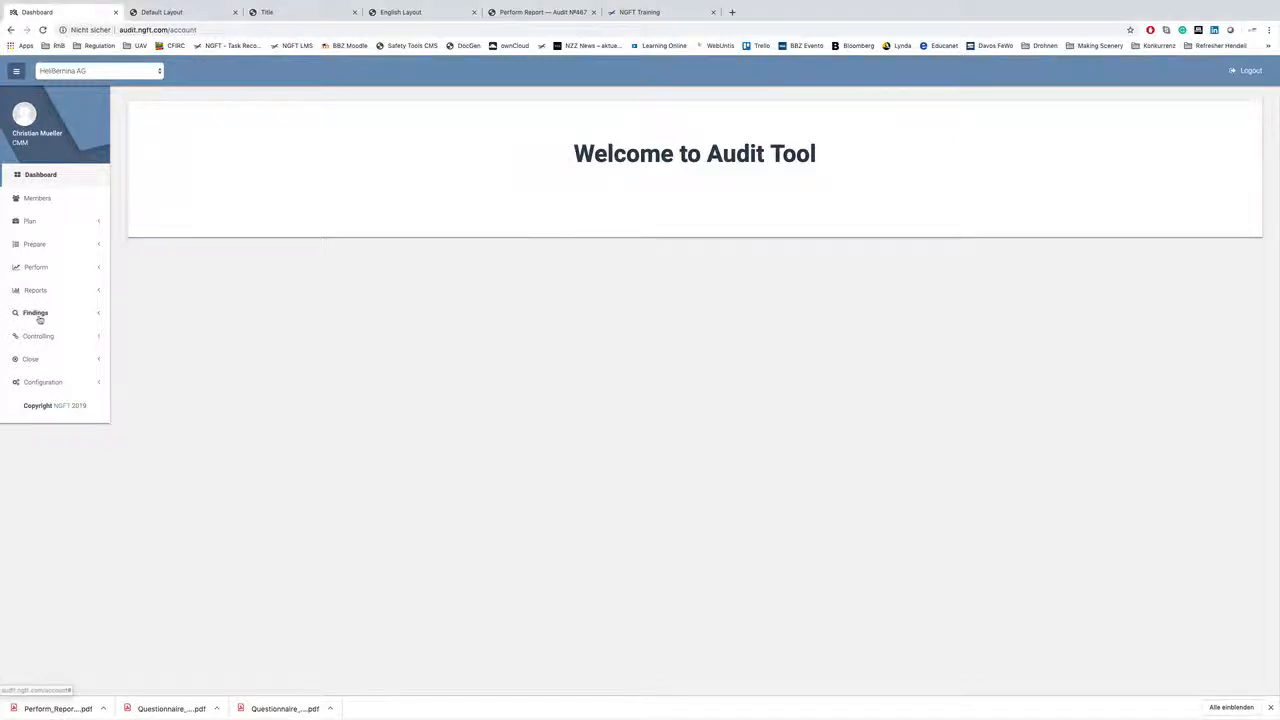
Step: Open the root cause analysis for Finding №1 of Audit №467/2019
{"action": "left_click", "coordinate": [38, 314]}
{"action": "left_click", "coordinate": [43, 332]}
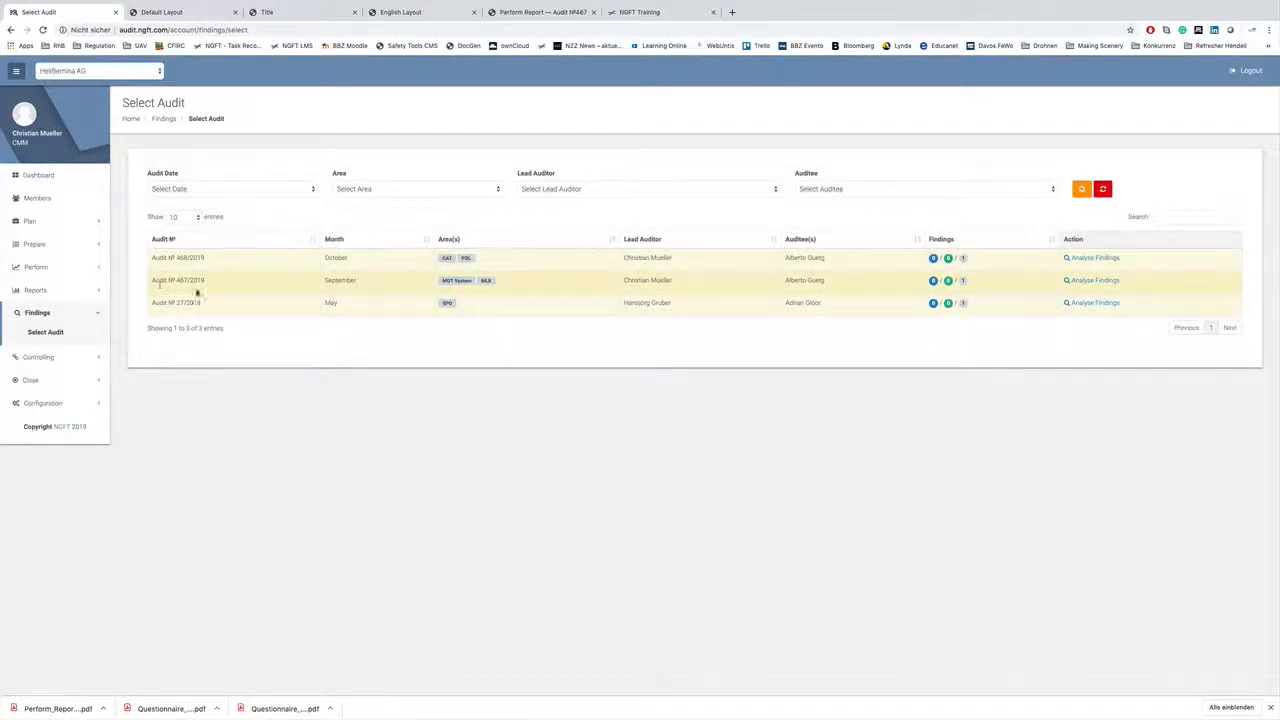
{"action": "left_click", "coordinate": [1100, 281]}
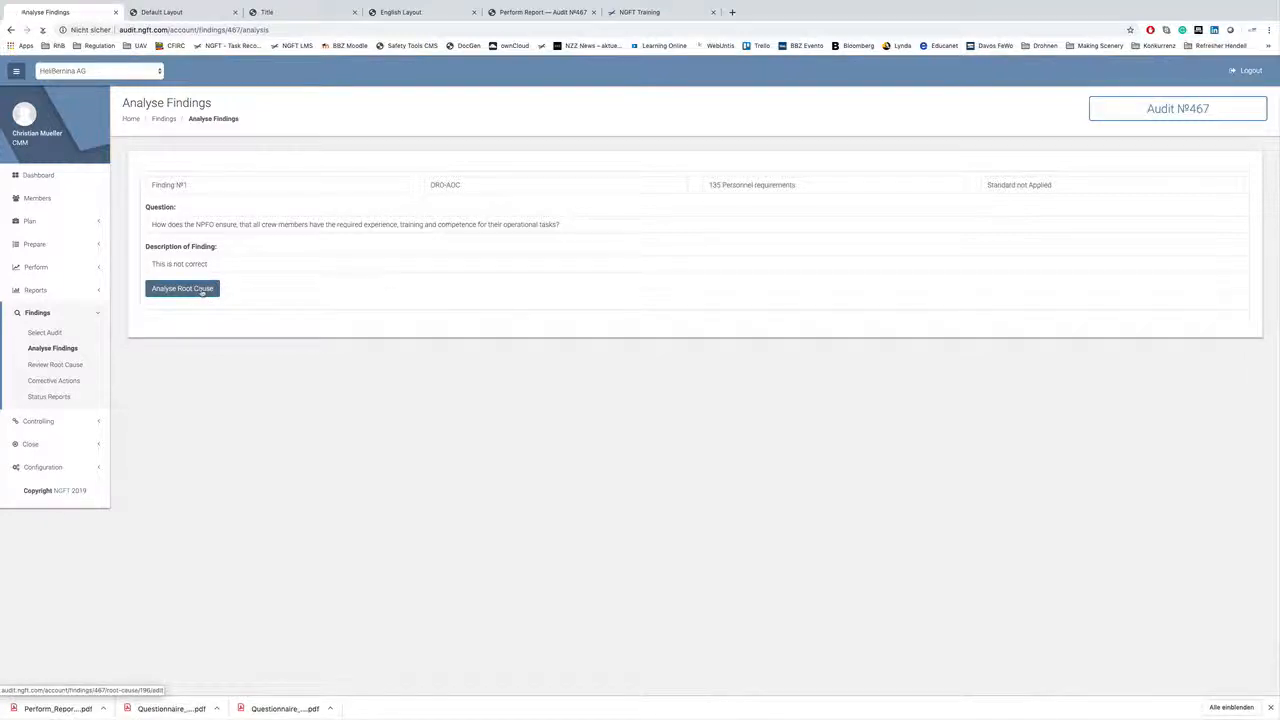
{"action": "left_click", "coordinate": [202, 291]}
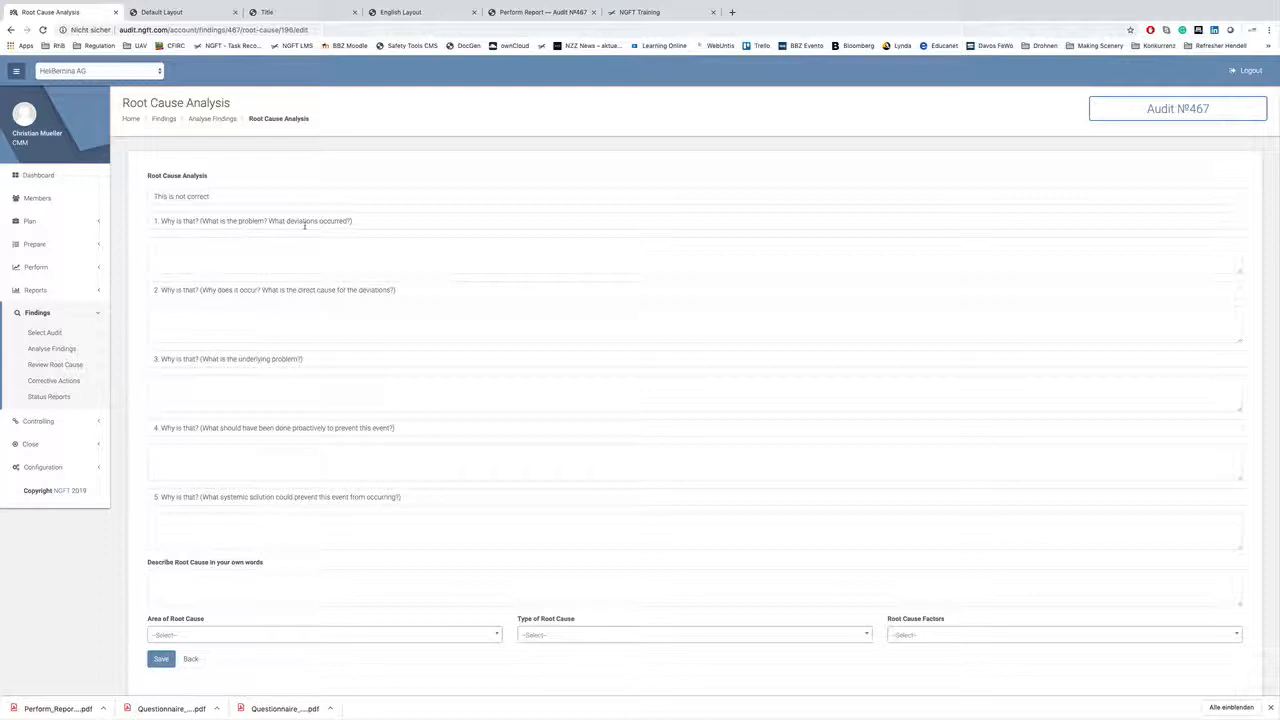
Step: Answer each of the five "Why is that?" questions in the root cause analysis with "xx"
{"action": "left_click", "coordinate": [293, 248]}
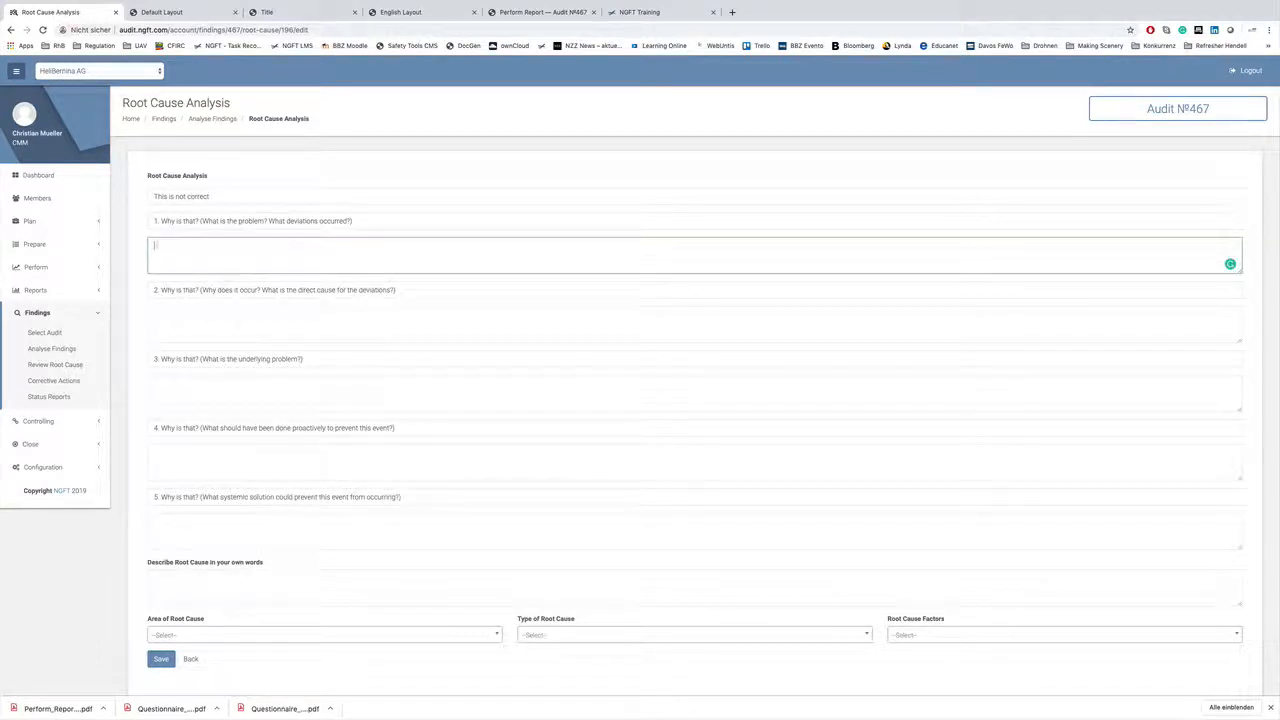
{"action": "type", "text": "xx"}
{"action": "left_click", "coordinate": [243, 317]}
{"action": "type", "text": "xx"}
{"action": "left_click", "coordinate": [240, 390]}
{"action": "type", "text": "xx"}
{"action": "left_click", "coordinate": [240, 460]}
{"action": "type", "text": "x"}
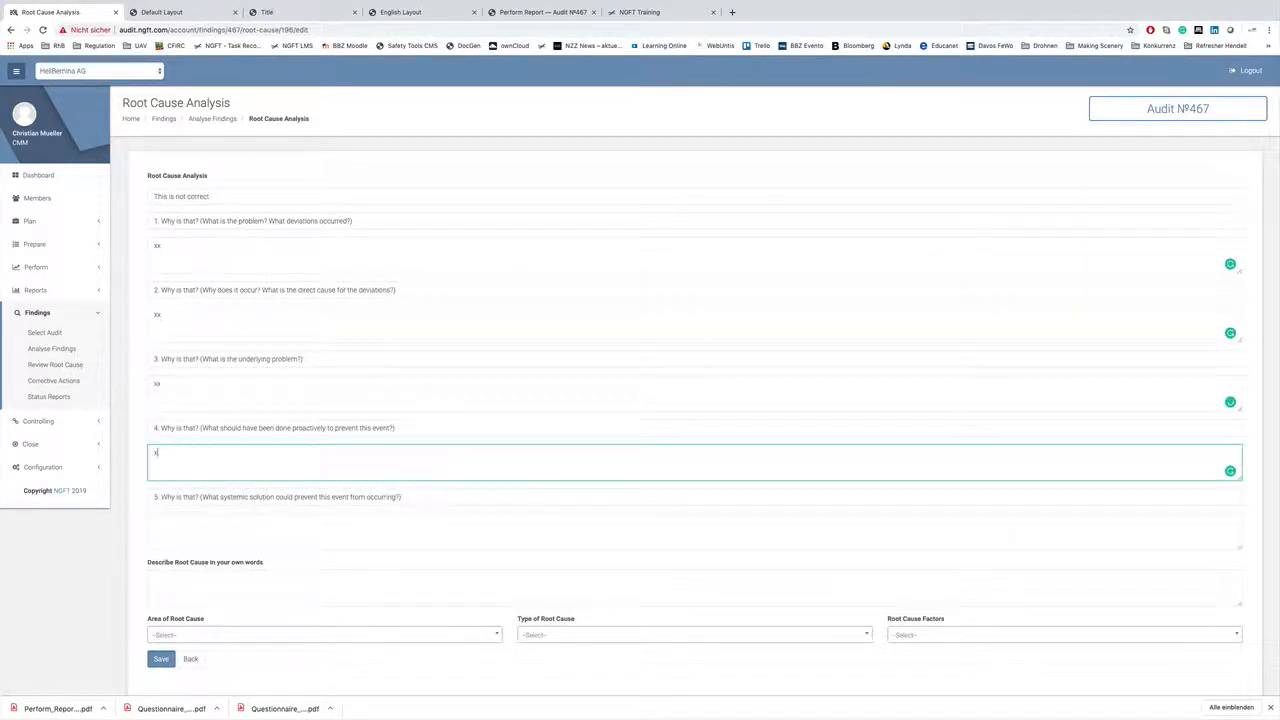
{"action": "type", "text": "x"}
{"action": "left_click", "coordinate": [205, 520]}
{"action": "type", "text": "xx"}
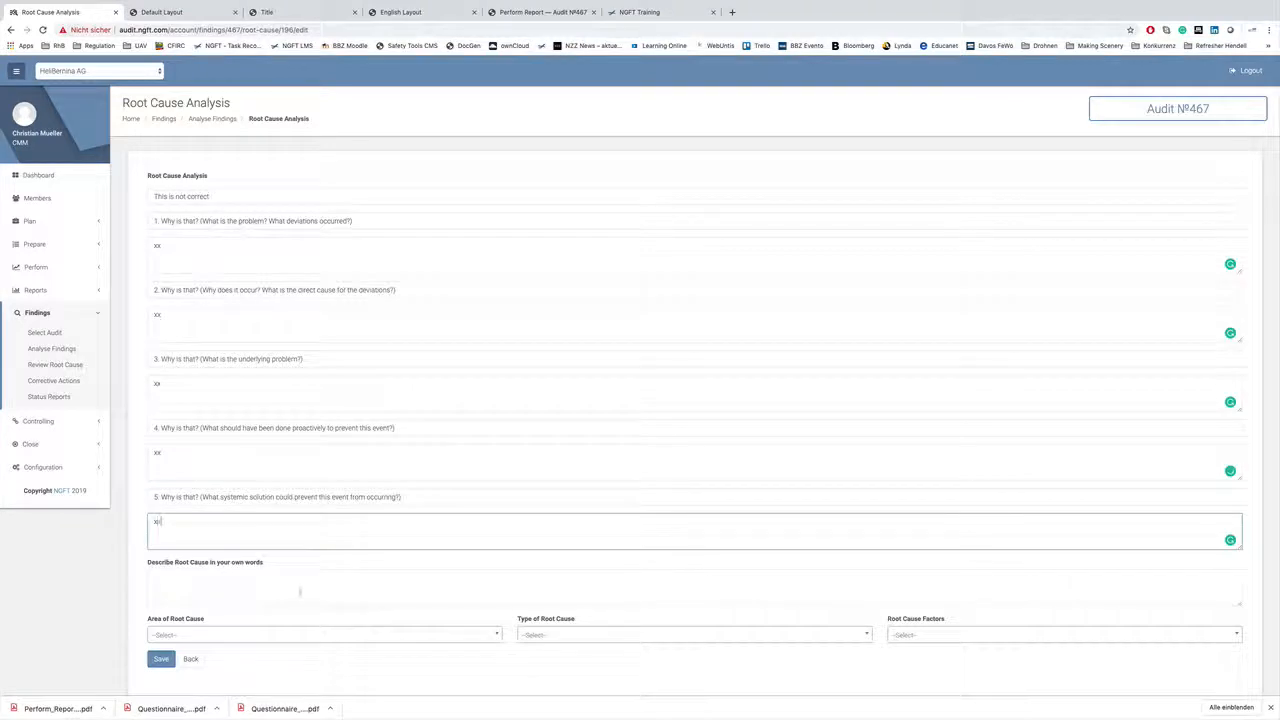
Step: Describe the root cause as "That is the reason why", classify it as Communications, WRITTEN COMMUNICATION CONTENT, Typographical error, and save the analysis
{"action": "left_click", "coordinate": [305, 578]}
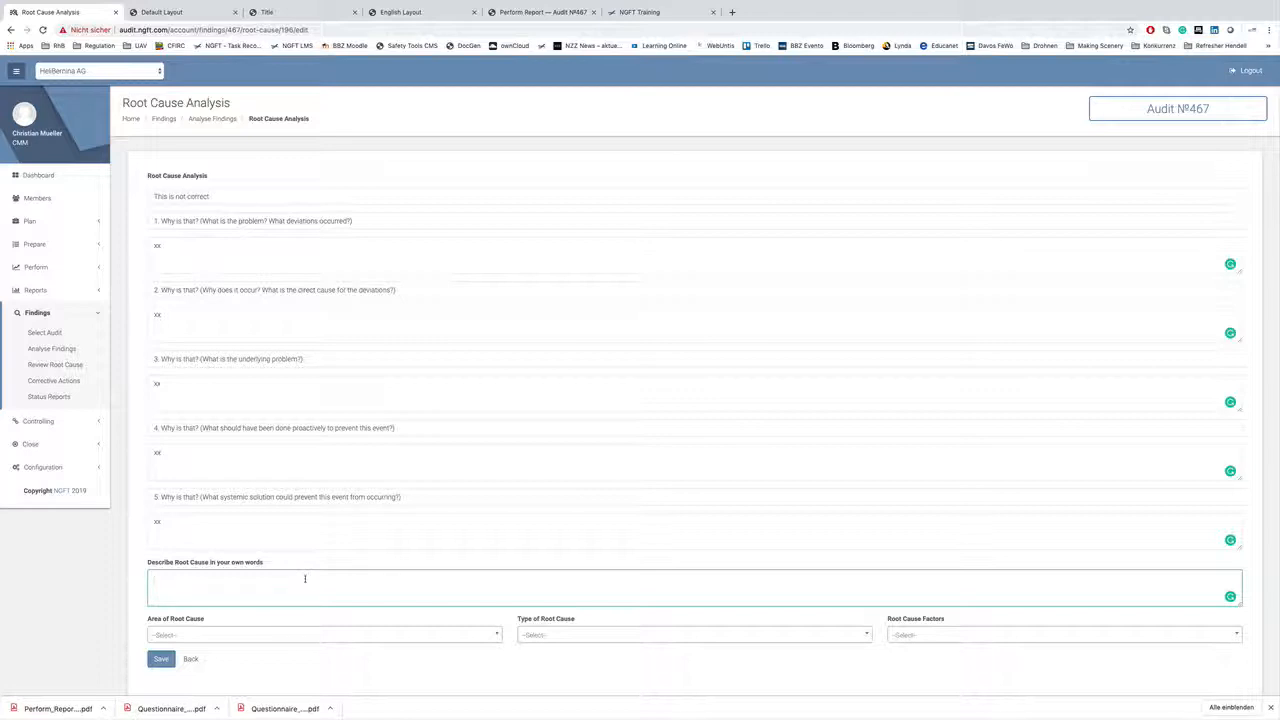
{"action": "type", "text": "That is the reason why"}
{"action": "left_click", "coordinate": [365, 615]}
{"action": "left_click", "coordinate": [345, 636]}
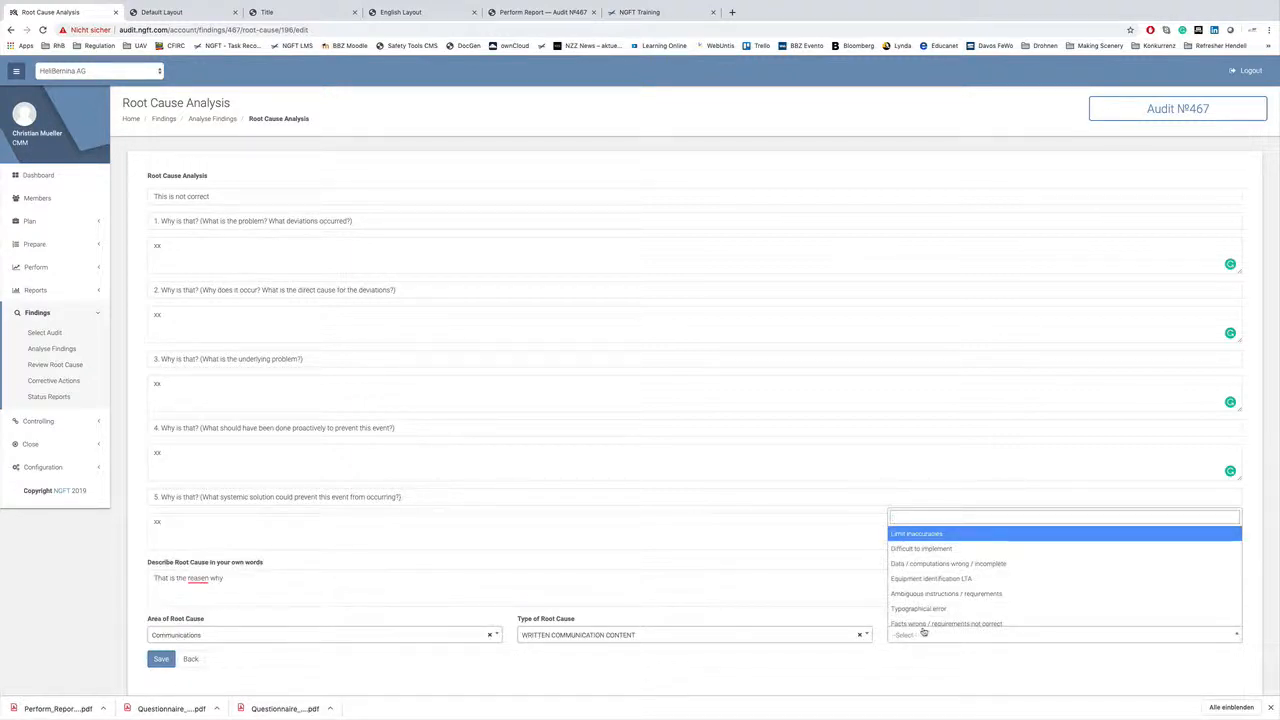
{"action": "left_click", "coordinate": [927, 609]}
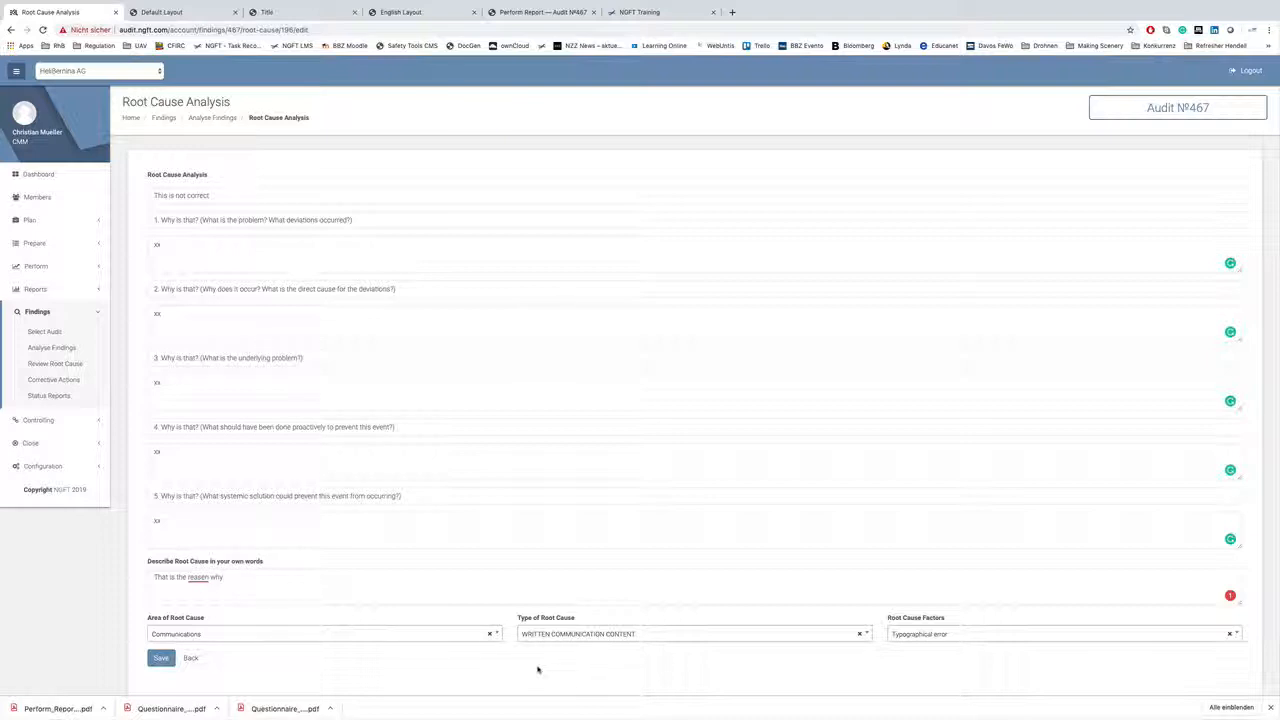
{"action": "left_click", "coordinate": [162, 658]}
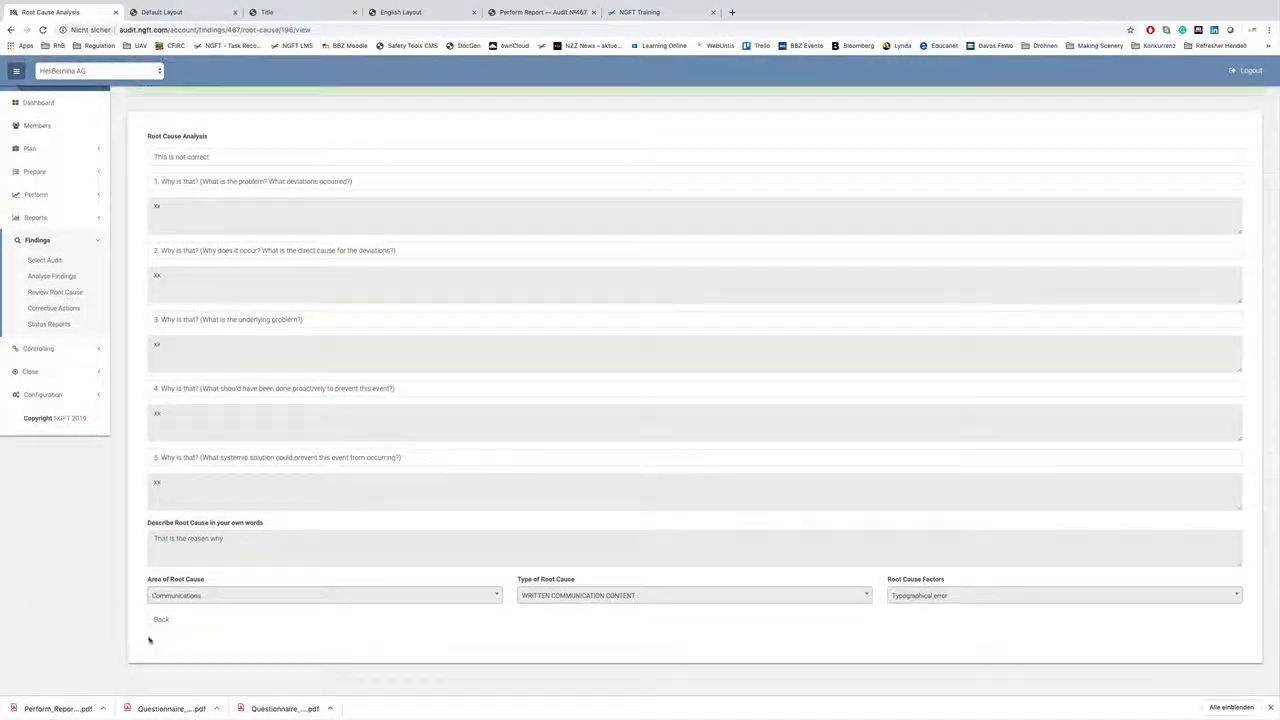
Step: Define a corrective action for the reviewed root cause, with a responsible person and the text "This is what we will do"
{"action": "left_click", "coordinate": [50, 288]}
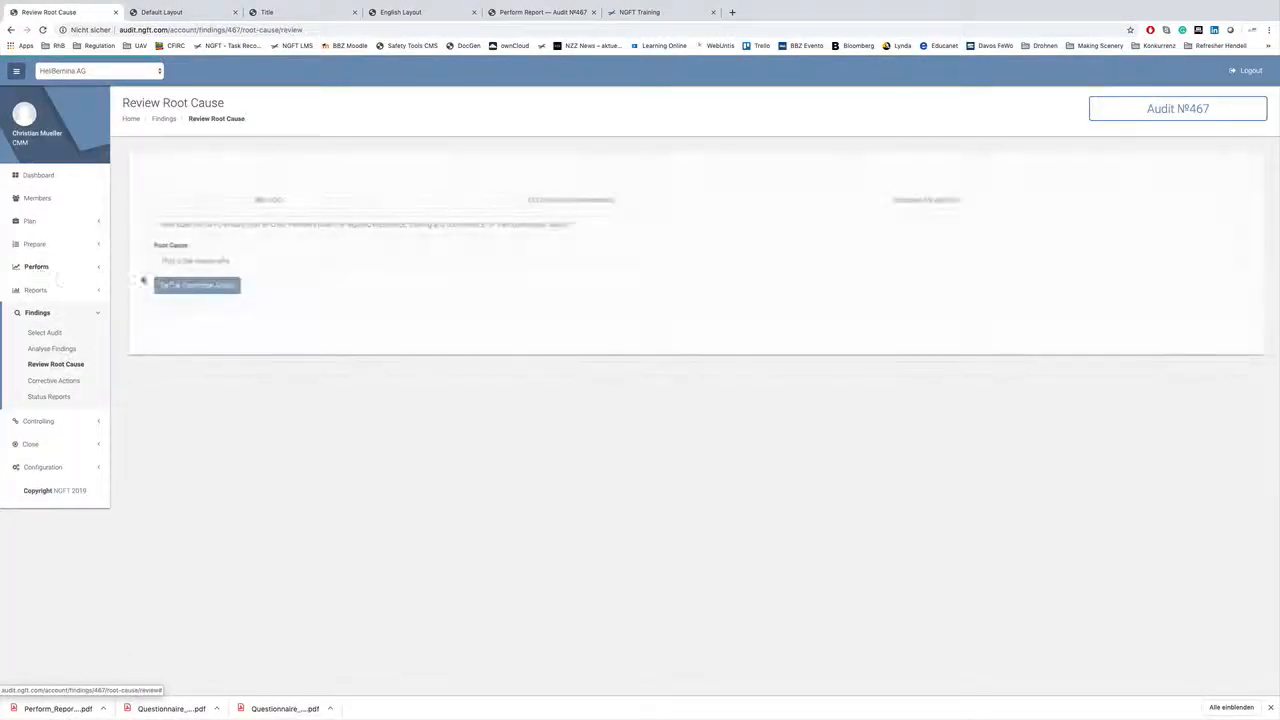
{"action": "left_click", "coordinate": [208, 287]}
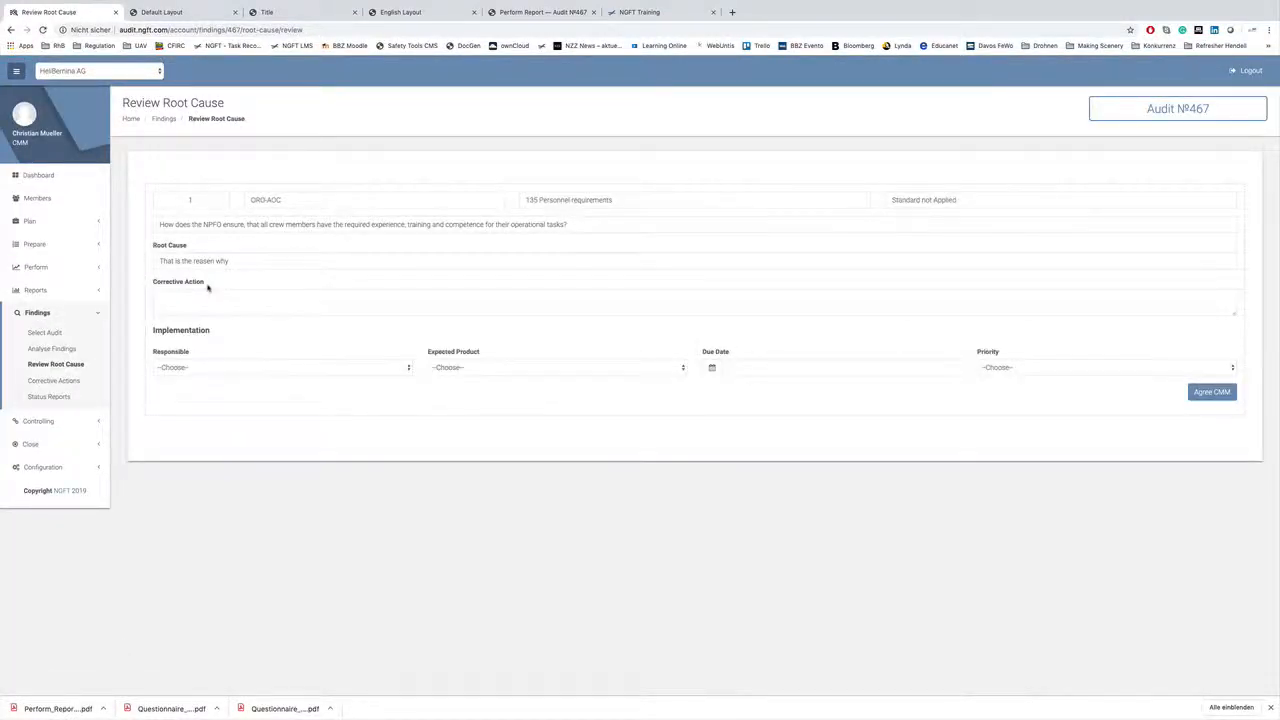
{"action": "left_click", "coordinate": [181, 373]}
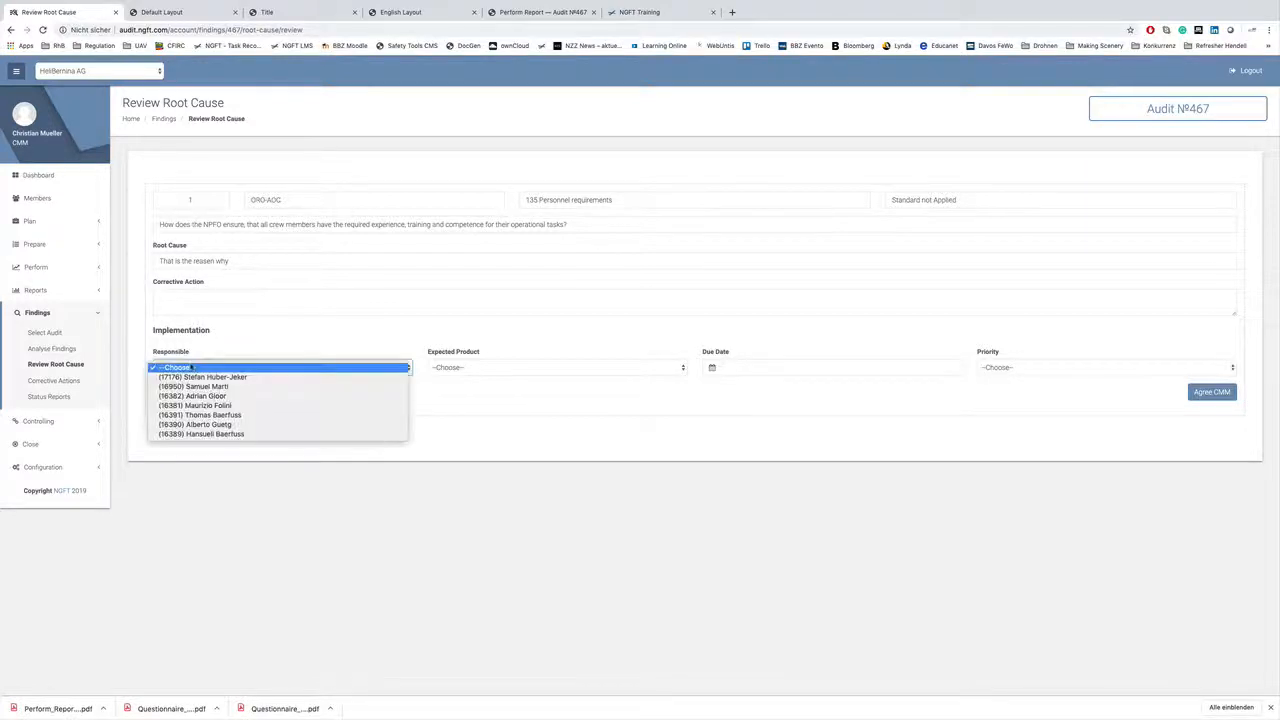
{"action": "left_click", "coordinate": [195, 396]}
{"action": "left_click", "coordinate": [189, 300]}
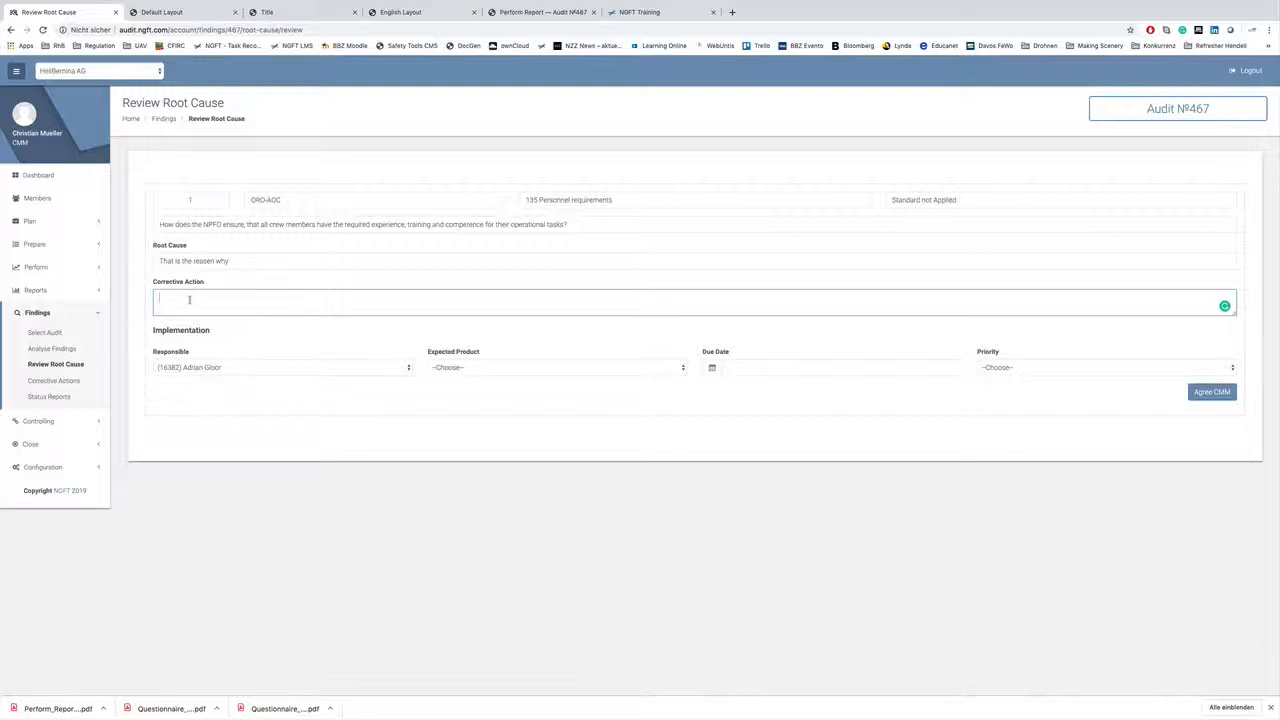
{"action": "type", "text": "This is what we will do"}
Step: Set the expected product to Develop Training, due date 2019-06-26 and priority 2, and agree the corrective action as CMM
{"action": "left_click", "coordinate": [583, 370]}
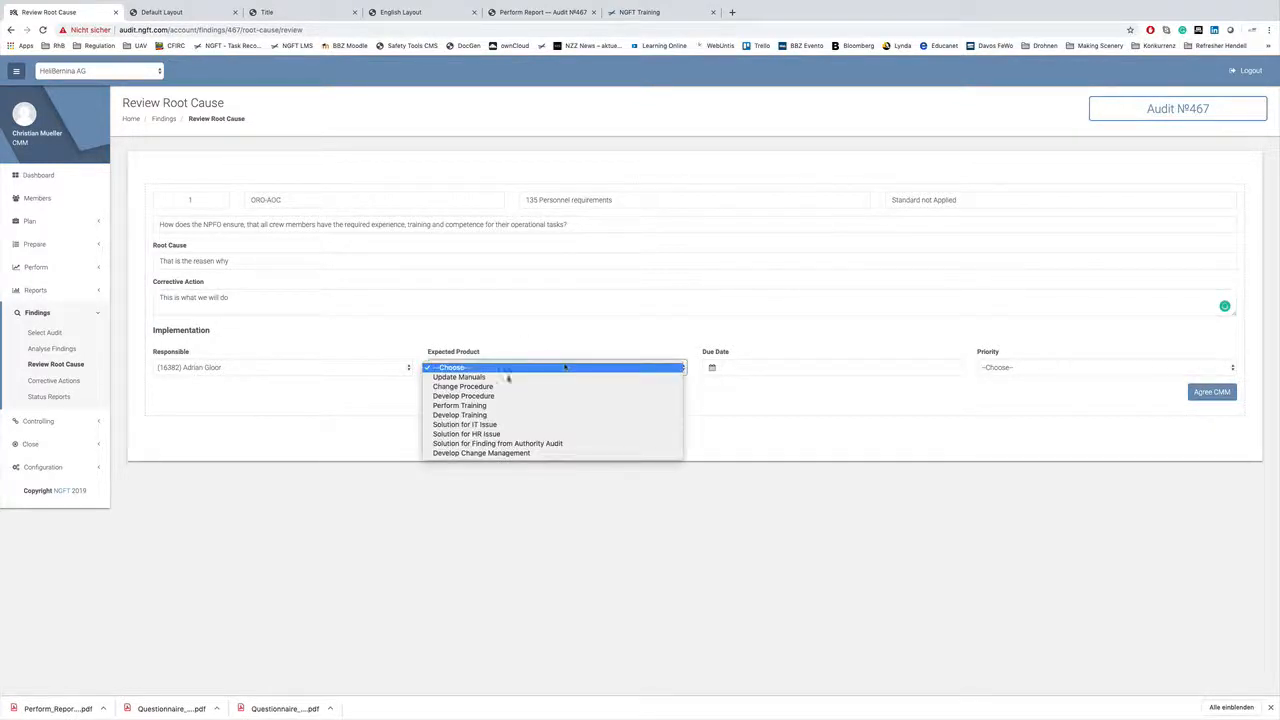
{"action": "left_click", "coordinate": [460, 414]}
{"action": "left_click", "coordinate": [780, 368]}
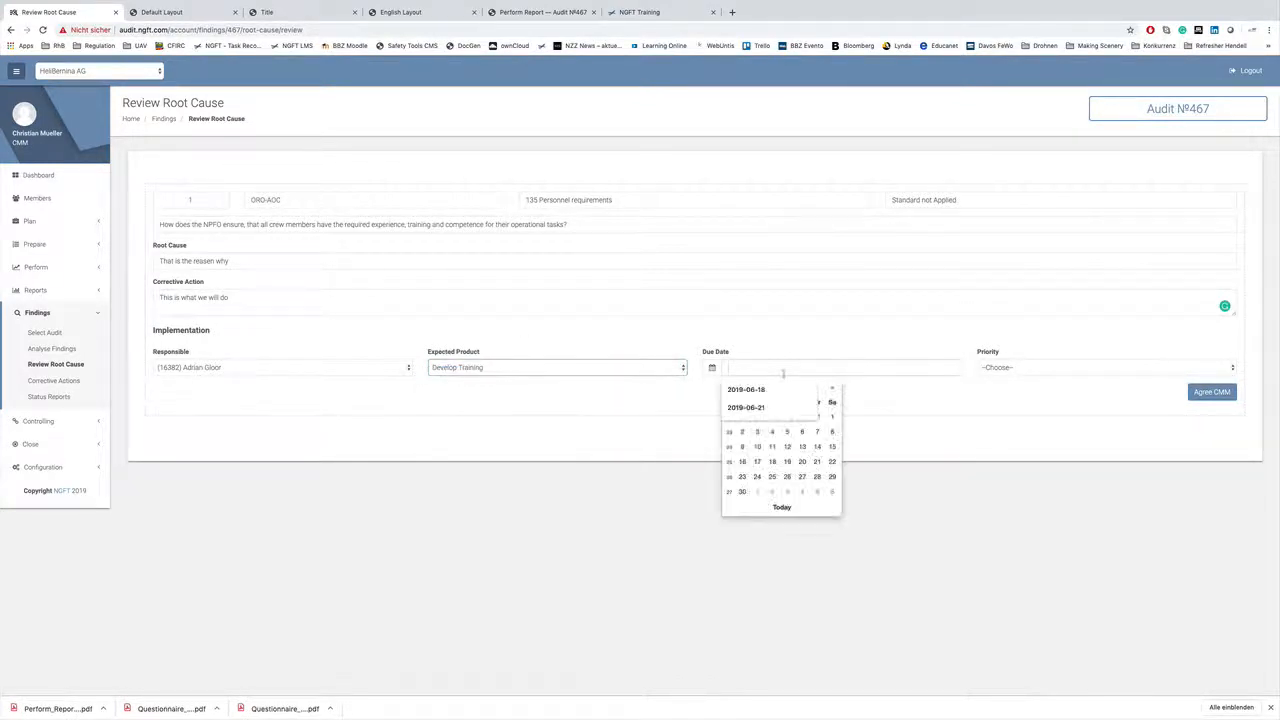
{"action": "left_click", "coordinate": [787, 477]}
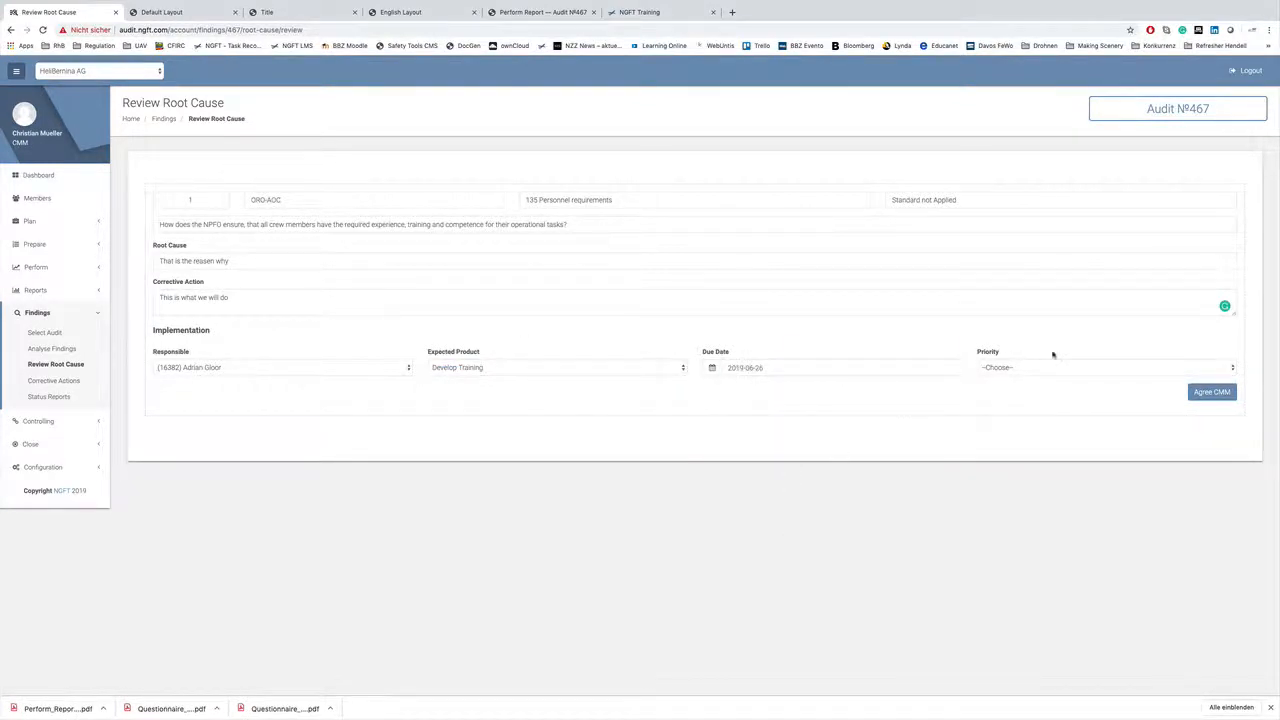
{"action": "left_click", "coordinate": [1047, 368]}
{"action": "left_click", "coordinate": [1083, 386]}
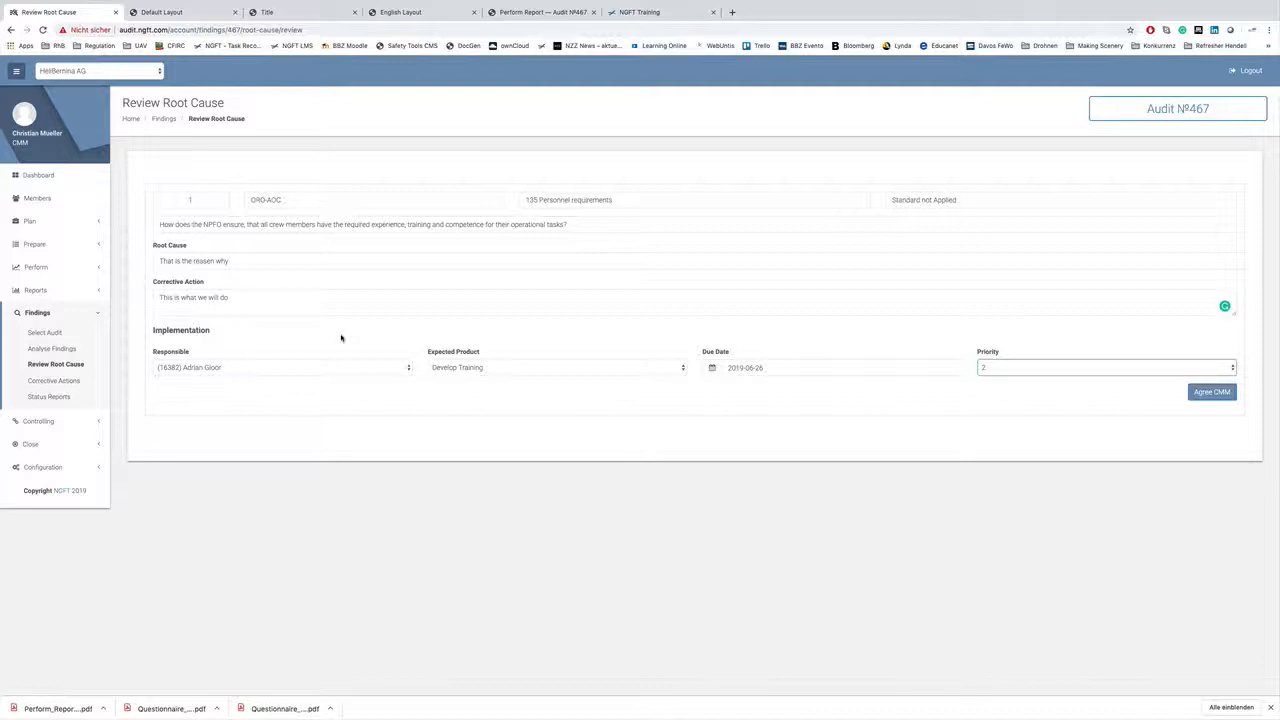
{"action": "left_click", "coordinate": [1213, 392]}
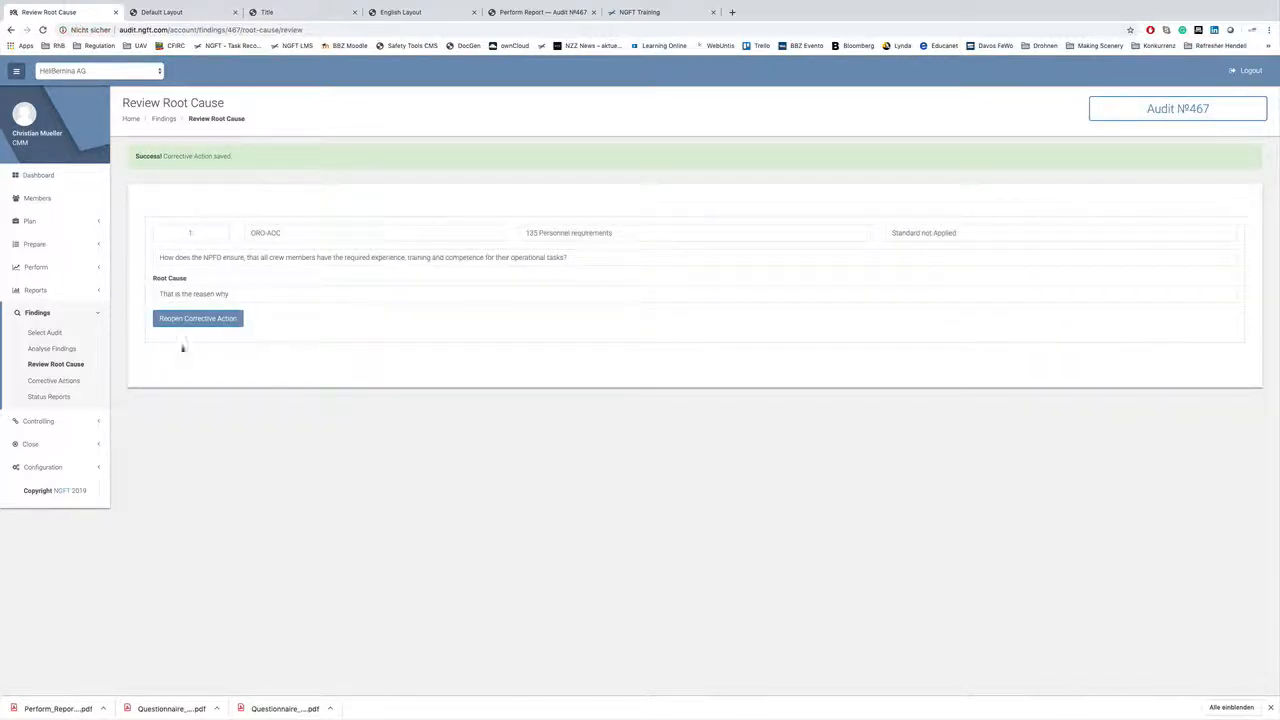
Step: Start a new status report for the corrective action with a responsible person and report date 2019-06-23
{"action": "left_click", "coordinate": [66, 384]}
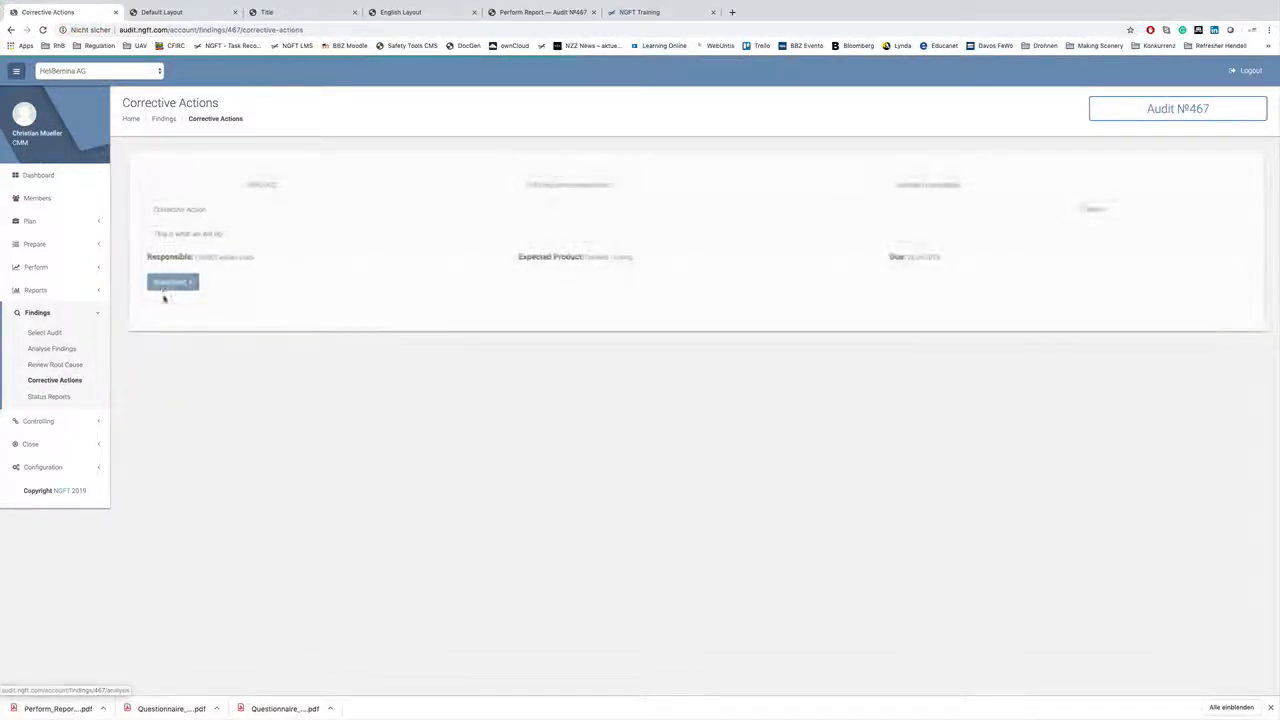
{"action": "left_click", "coordinate": [162, 281]}
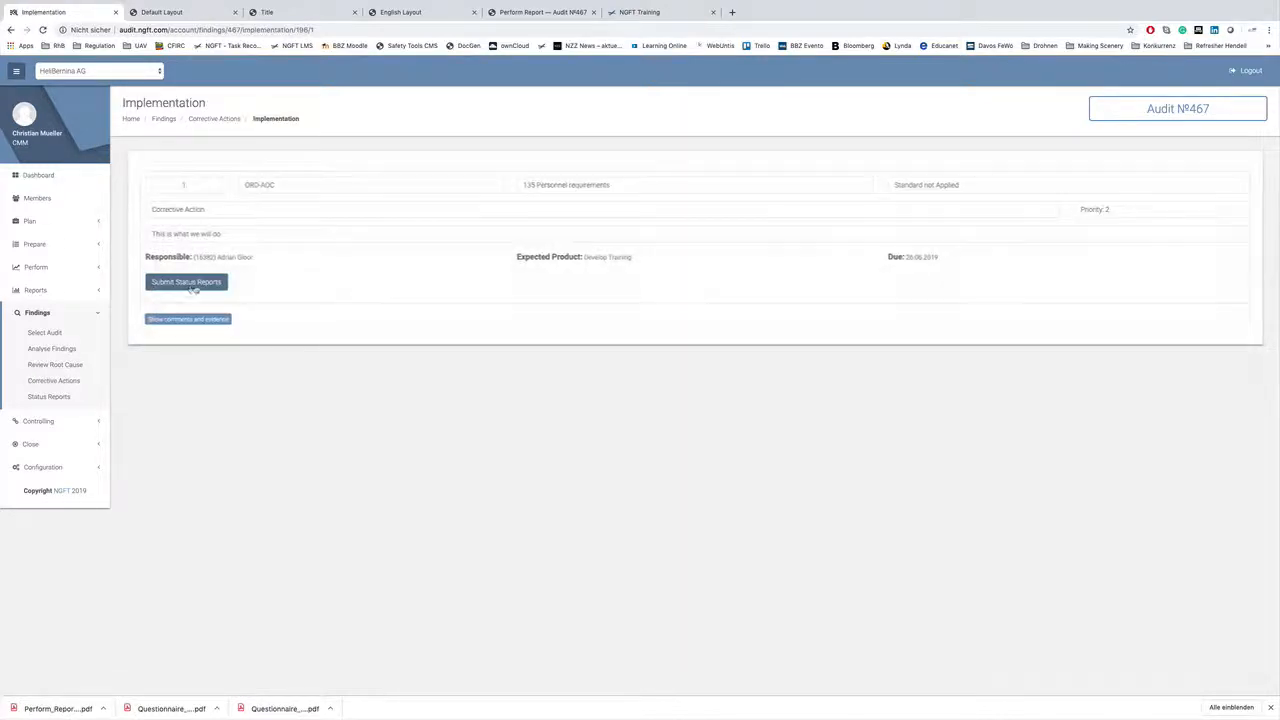
{"action": "left_click", "coordinate": [196, 283]}
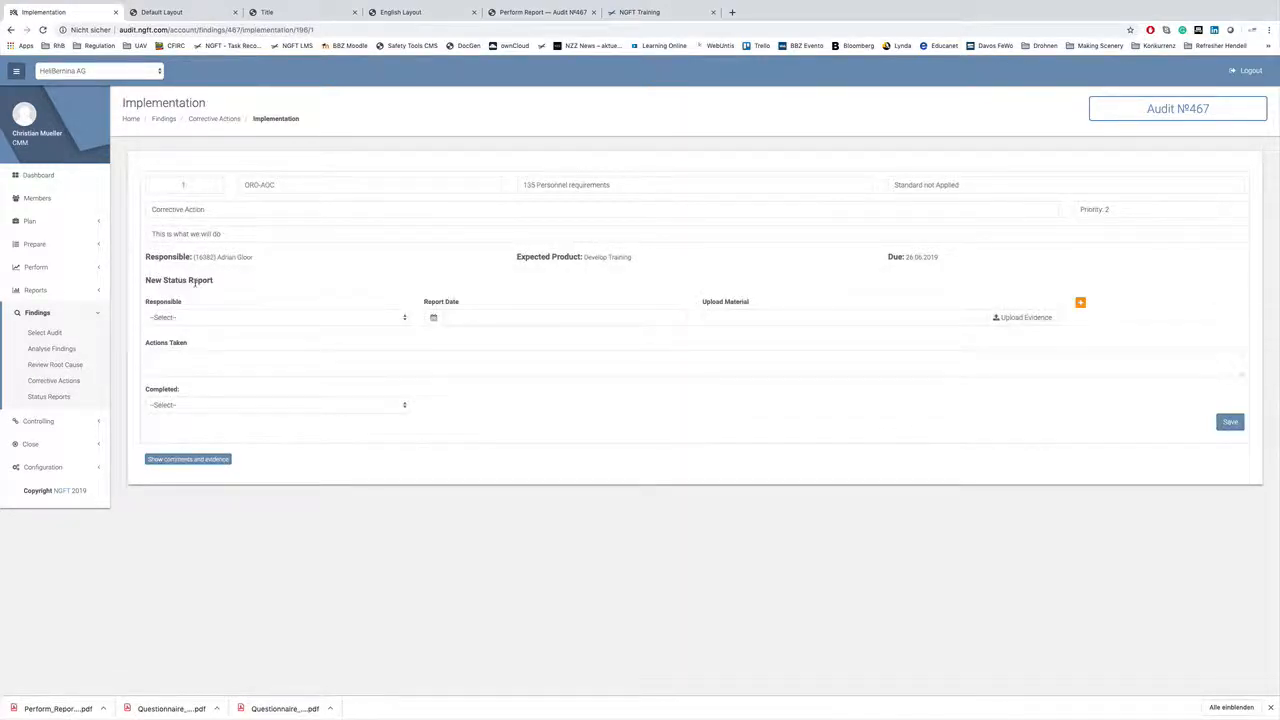
{"action": "left_click", "coordinate": [235, 317]}
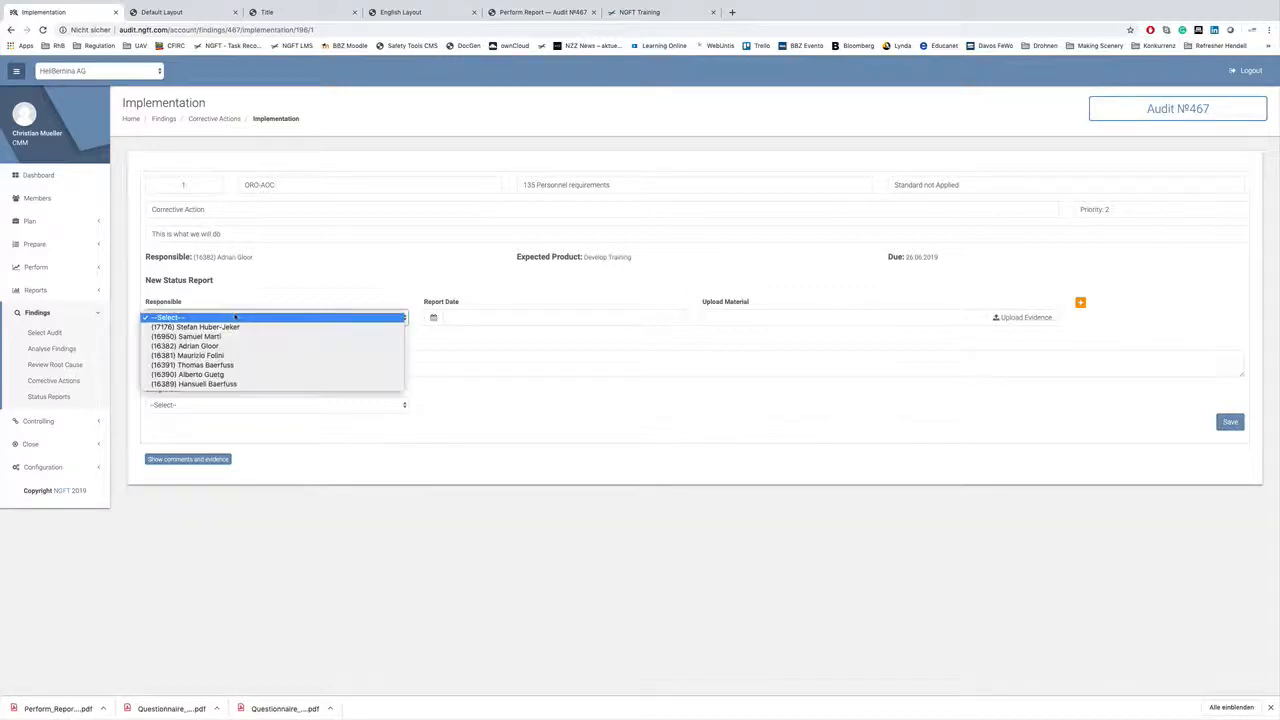
{"action": "left_click", "coordinate": [208, 366]}
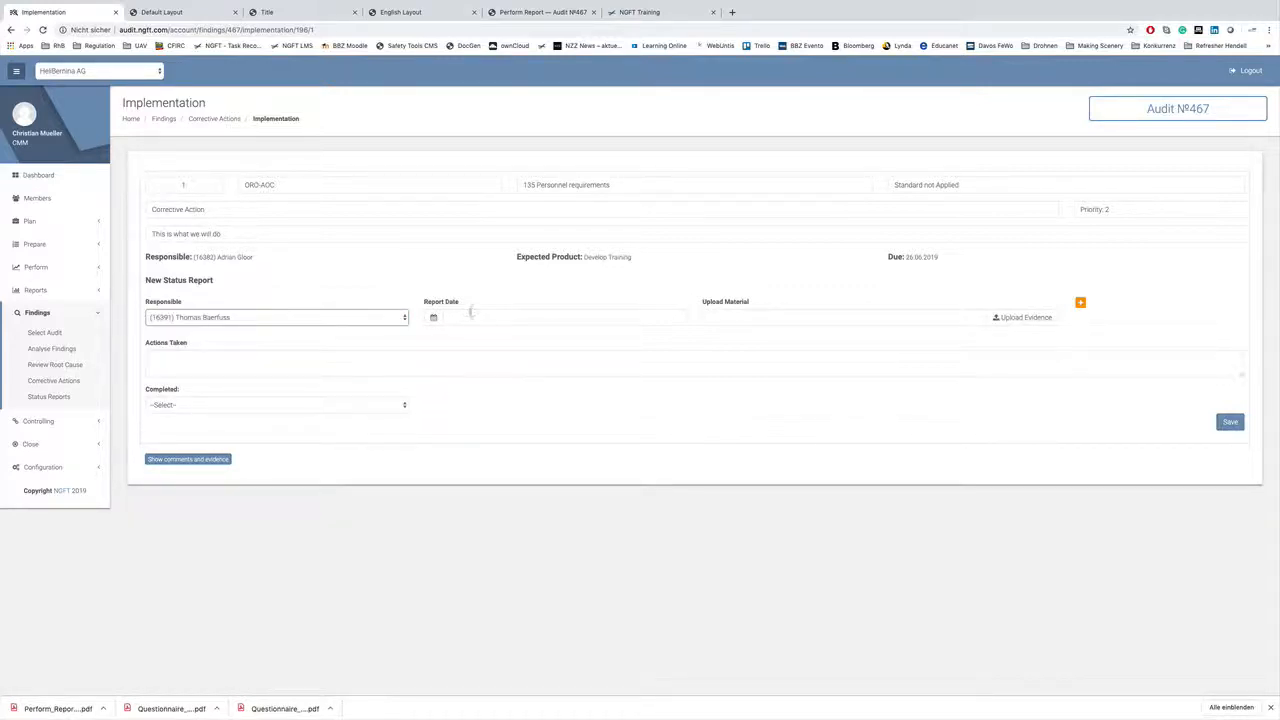
{"action": "left_click", "coordinate": [470, 314]}
{"action": "left_click", "coordinate": [504, 457]}
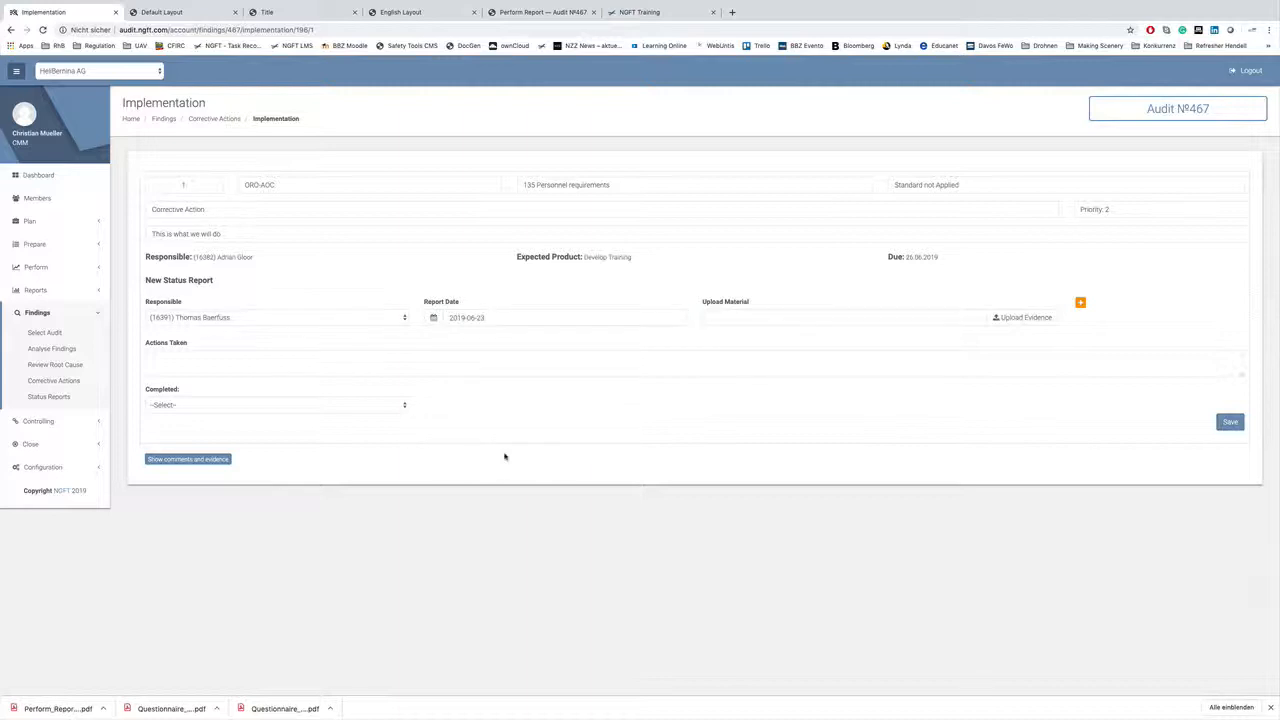
Step: Attach "Bildschirmfoto 2018-06-17 um 08.21.39.png" as evidence and enter "This has been closed" as the actions taken
{"action": "left_click", "coordinate": [802, 314]}
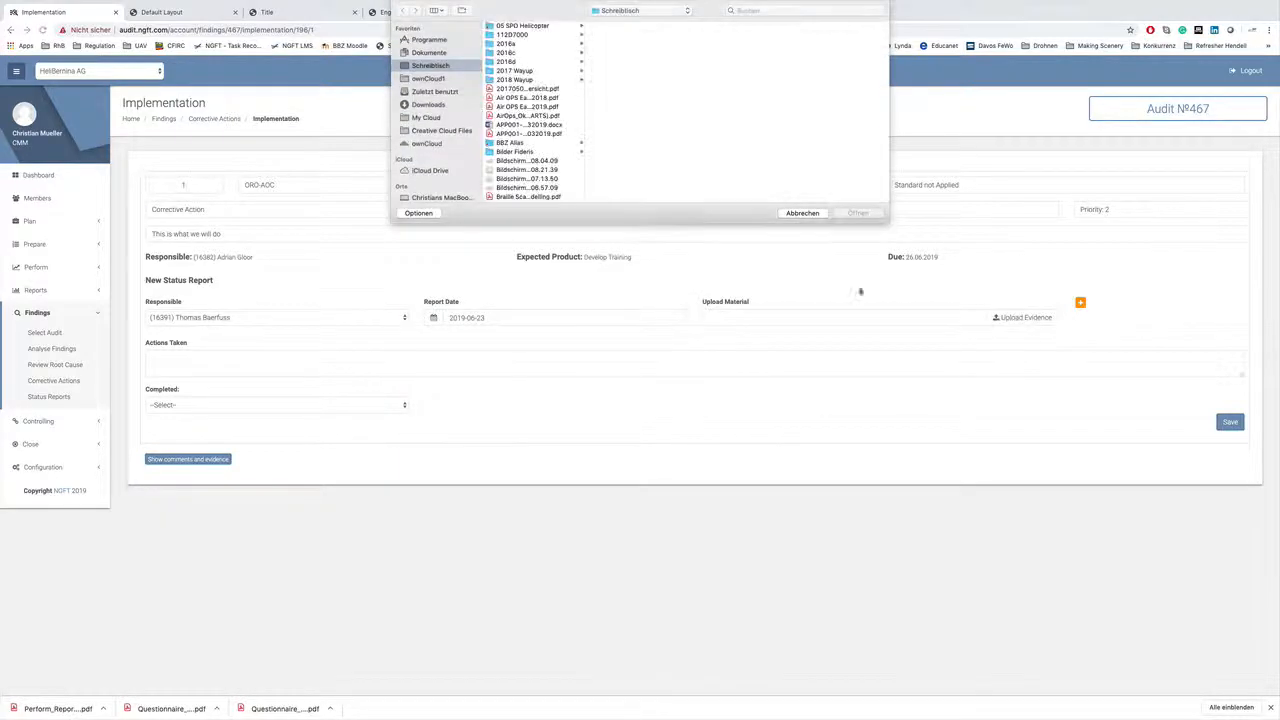
{"action": "scroll", "coordinate": [528, 150], "scroll_direction": "down", "scroll_amount": 2}
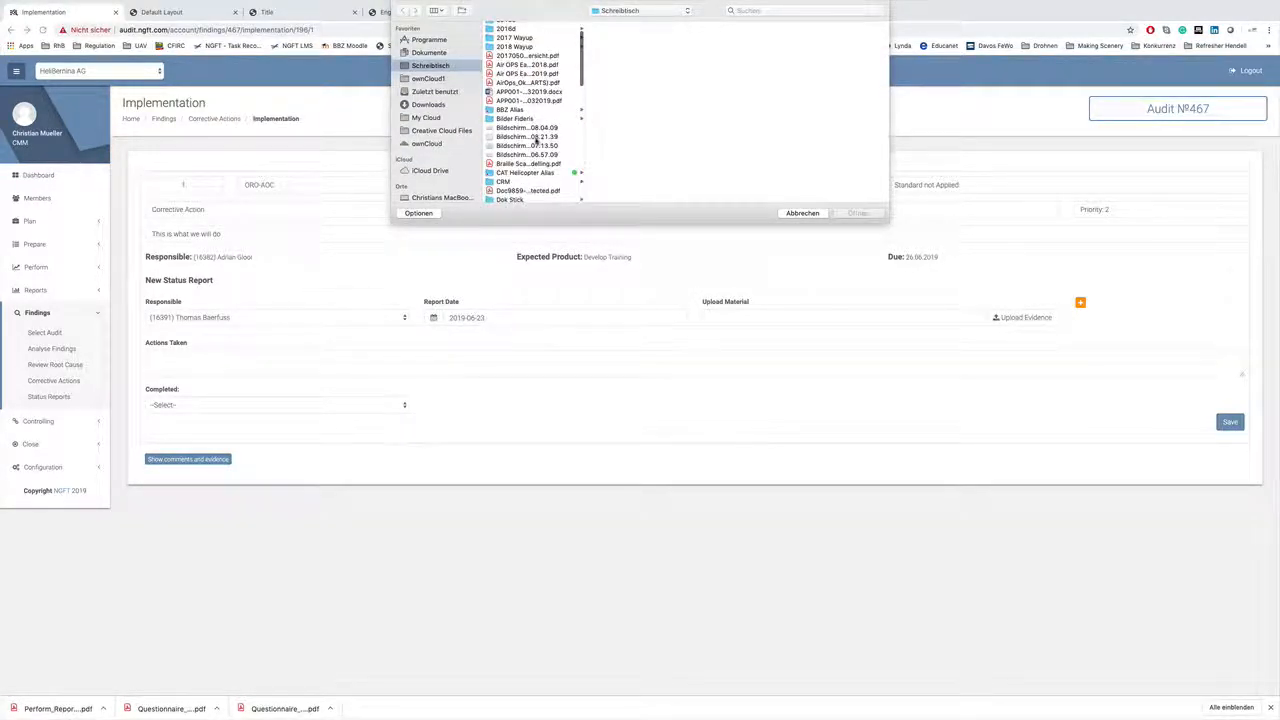
{"action": "left_click", "coordinate": [530, 136]}
{"action": "left_click", "coordinate": [858, 213]}
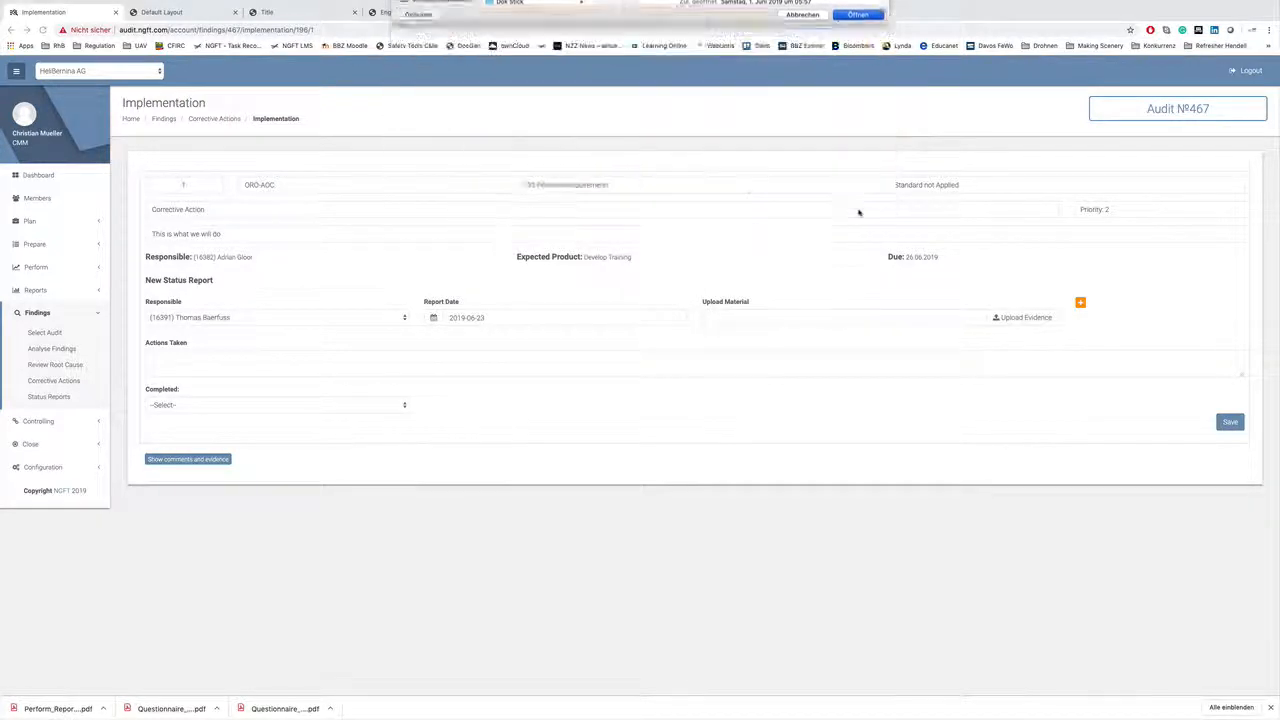
{"action": "left_click", "coordinate": [233, 355]}
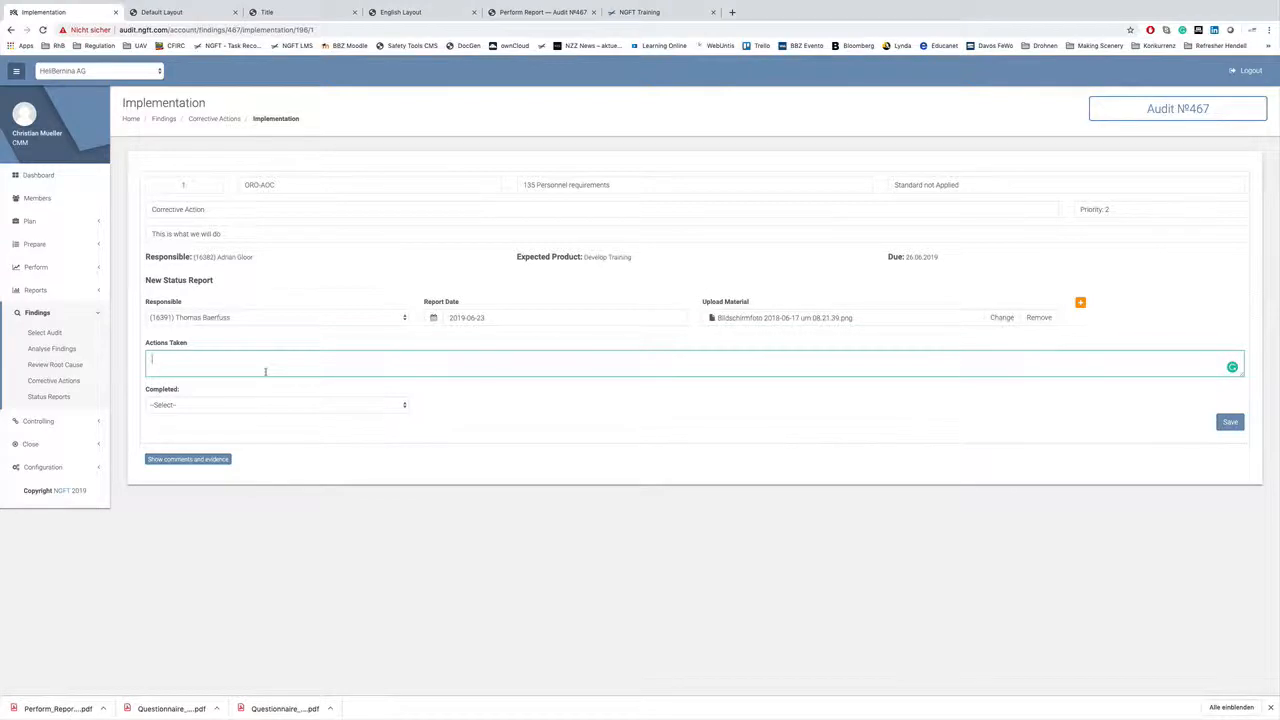
{"action": "type", "text": "This has bein closed"}
Step: Set the status report's completion to No and open the next report date's calendar
{"action": "left_click", "coordinate": [404, 404]}
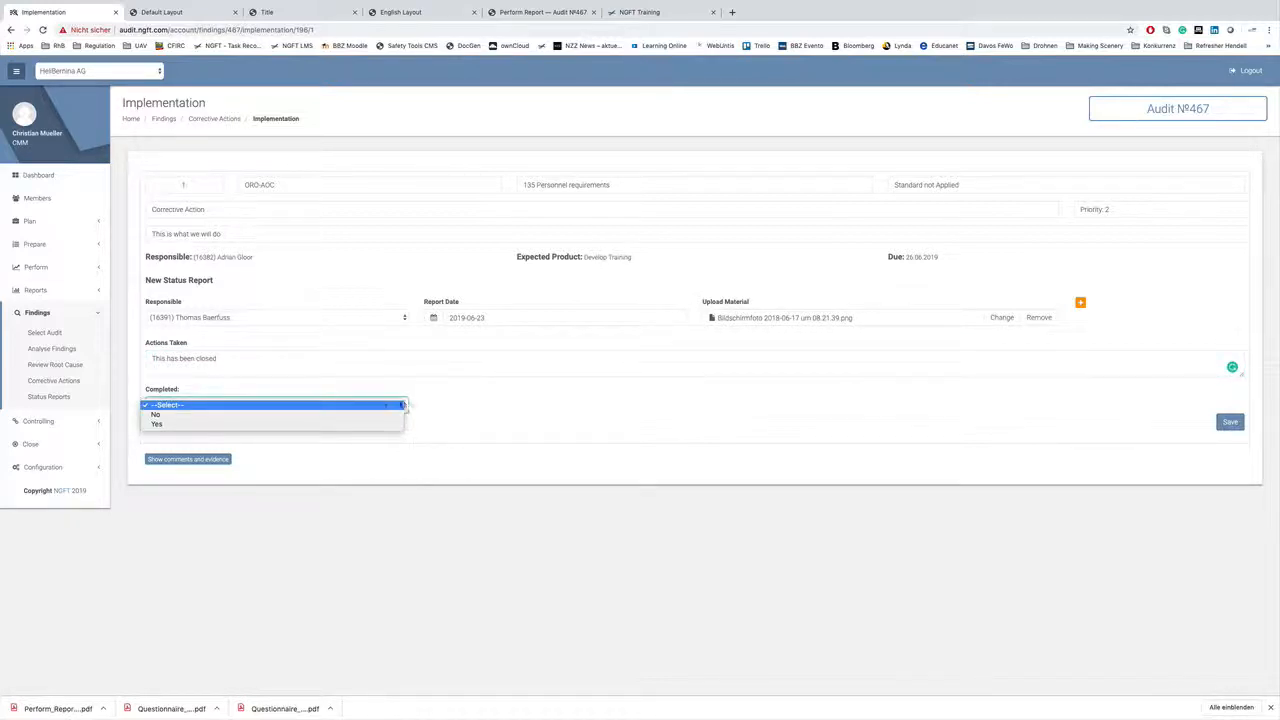
{"action": "left_click", "coordinate": [363, 414]}
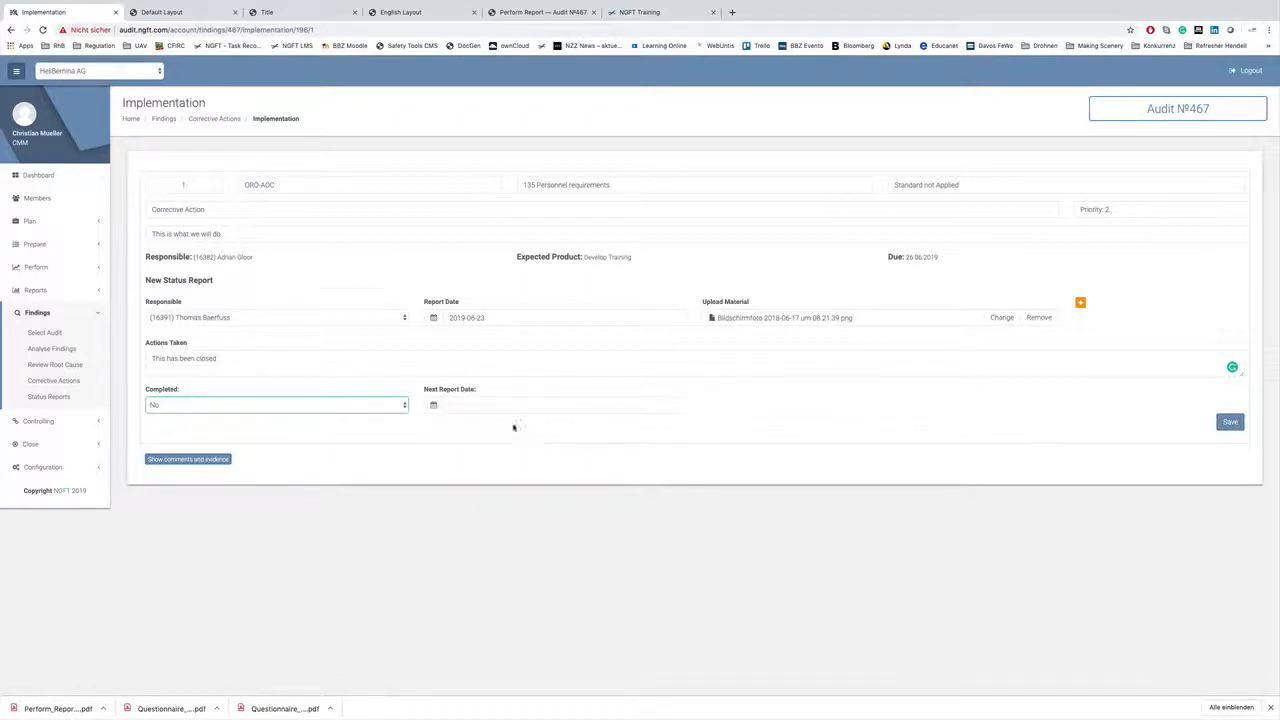
{"action": "left_click", "coordinate": [497, 404]}
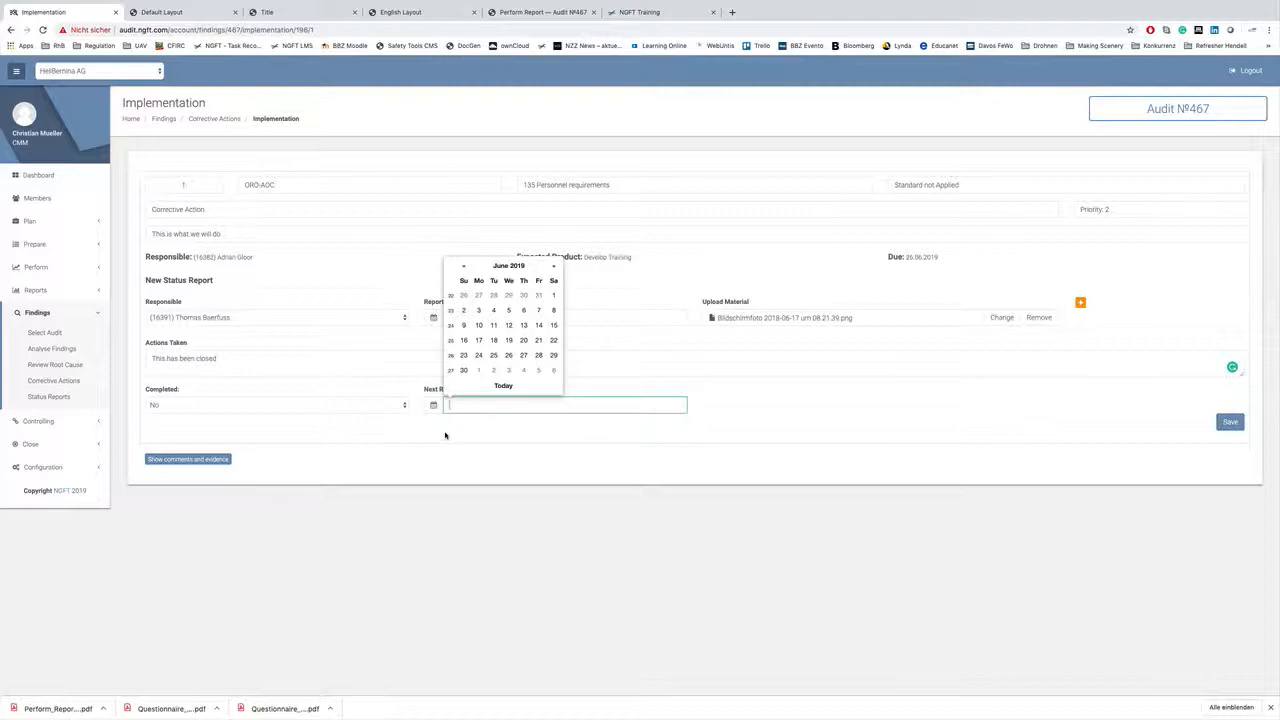
Step: Set the status report's completion to Yes and save the report
{"action": "left_click", "coordinate": [290, 405]}
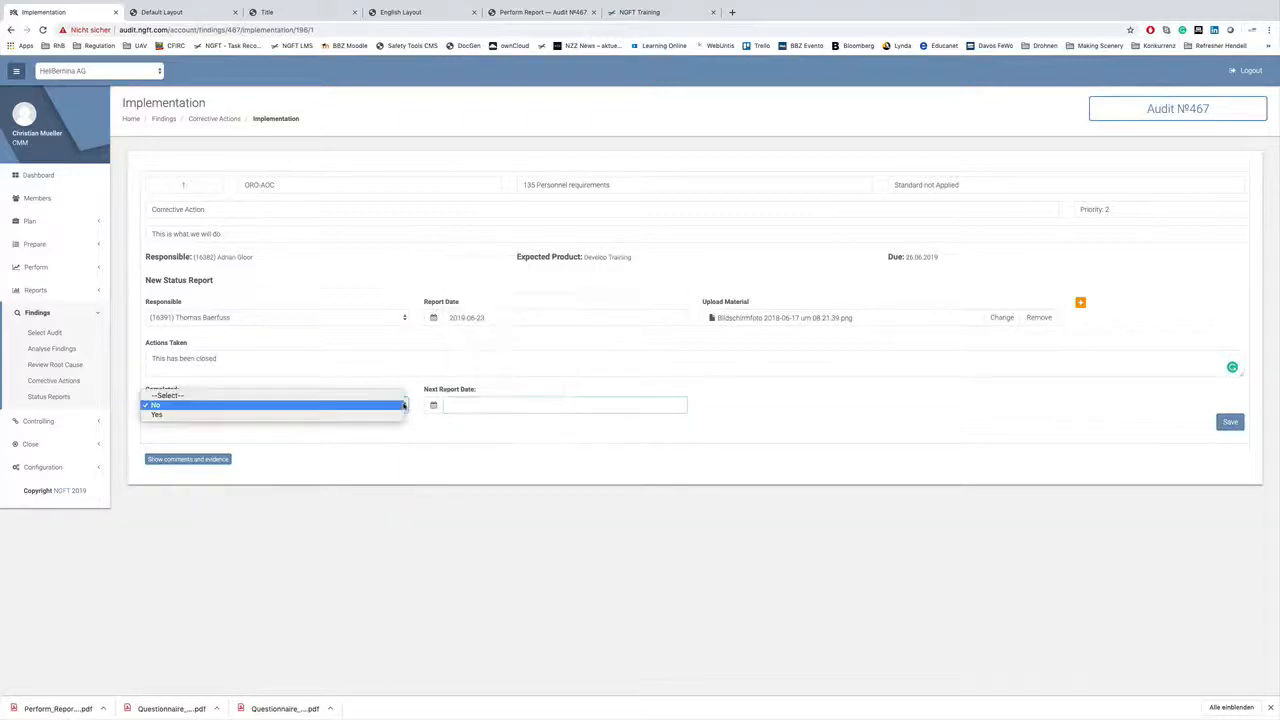
{"action": "left_click", "coordinate": [283, 416]}
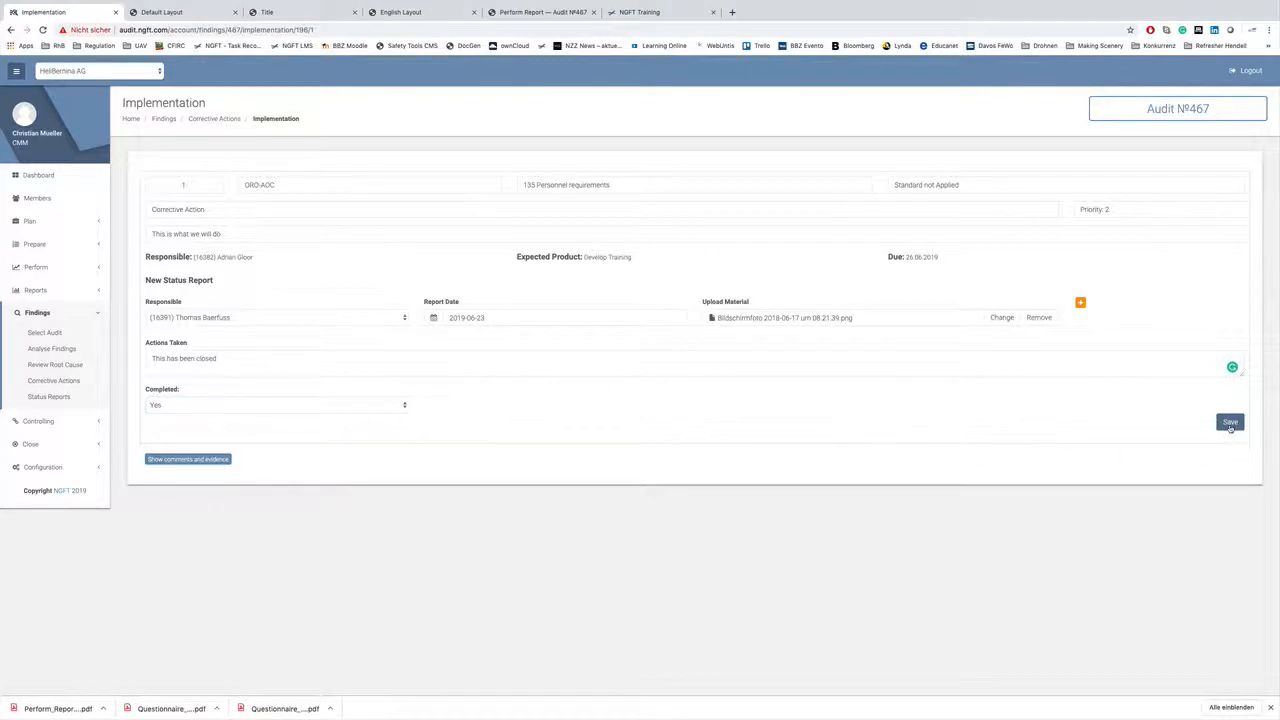
{"action": "left_click", "coordinate": [1230, 424]}
{"action": "left_click", "coordinate": [1230, 422]}
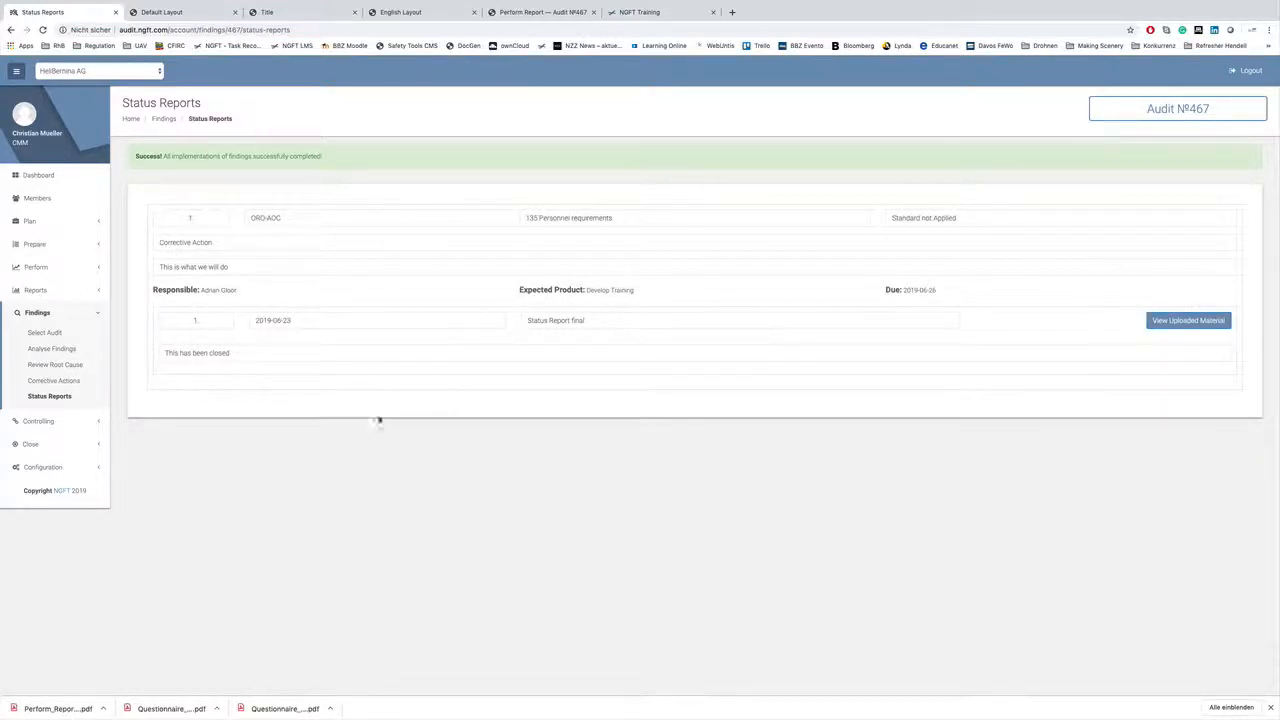
Step: Review all findings in the controlling overview and view the implementation of the Audit № 467/2019 finding
{"action": "left_click", "coordinate": [30, 422]}
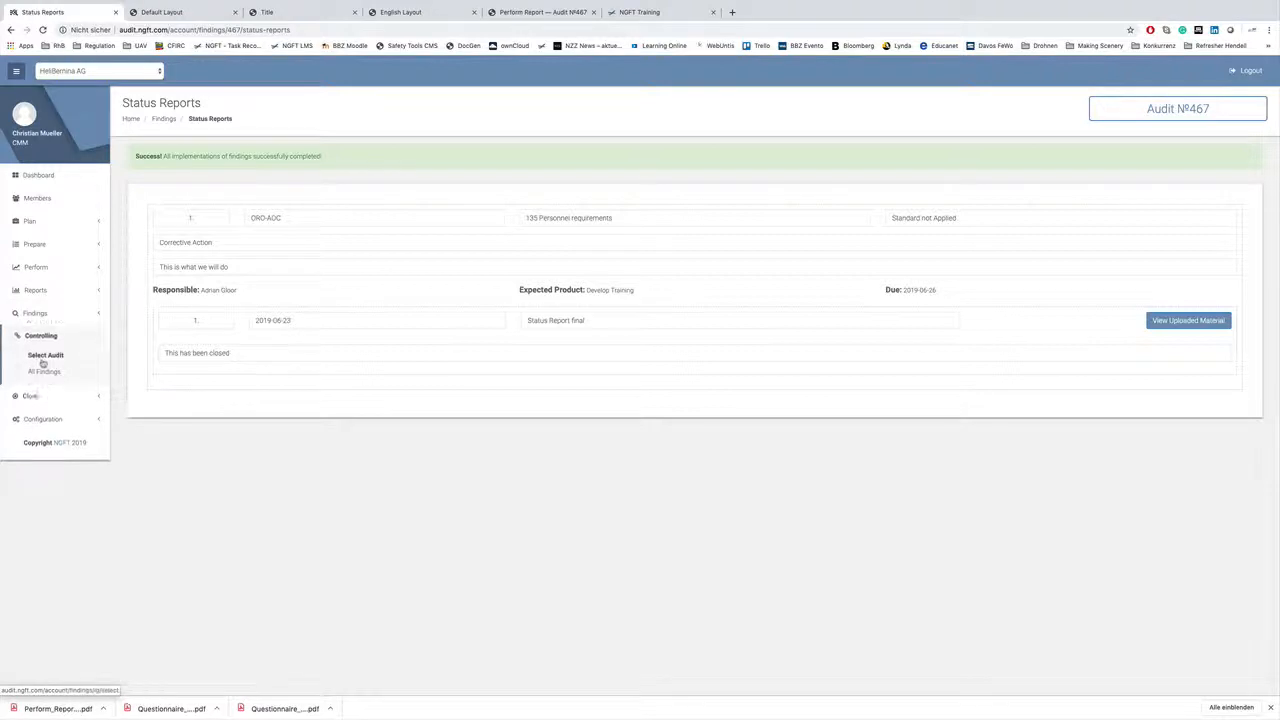
{"action": "left_click", "coordinate": [44, 371]}
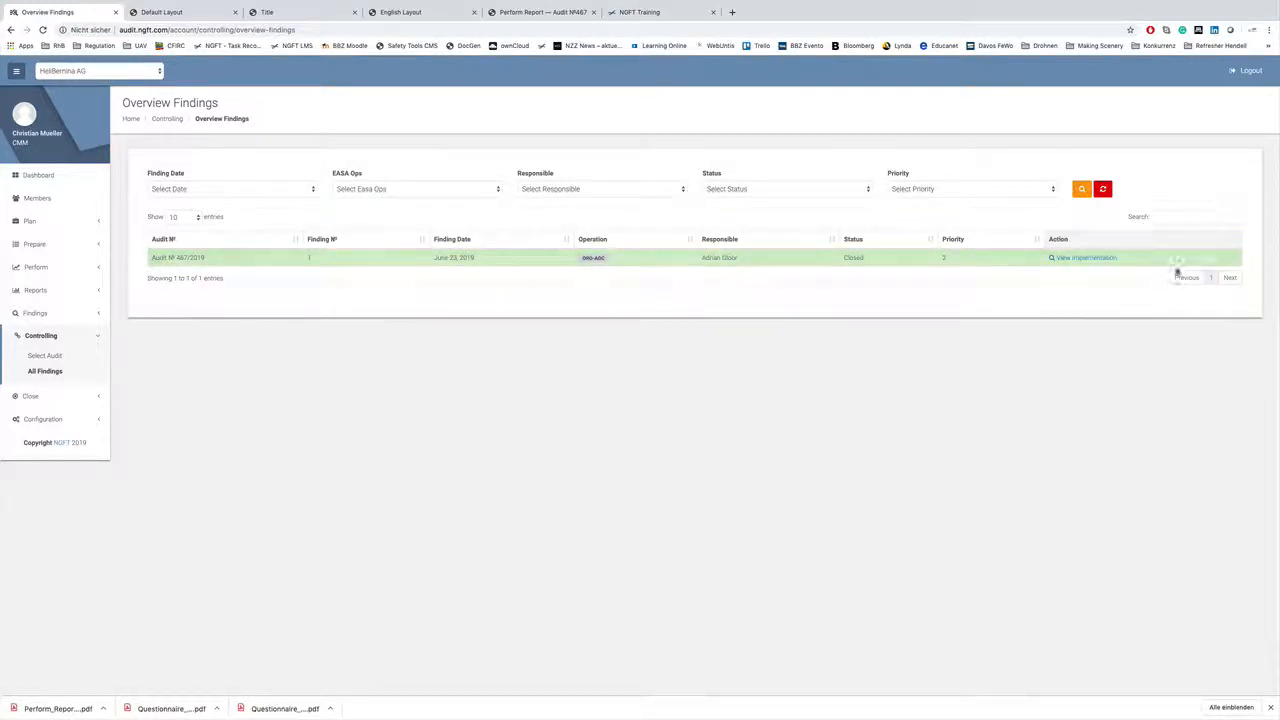
{"action": "left_click", "coordinate": [1092, 258]}
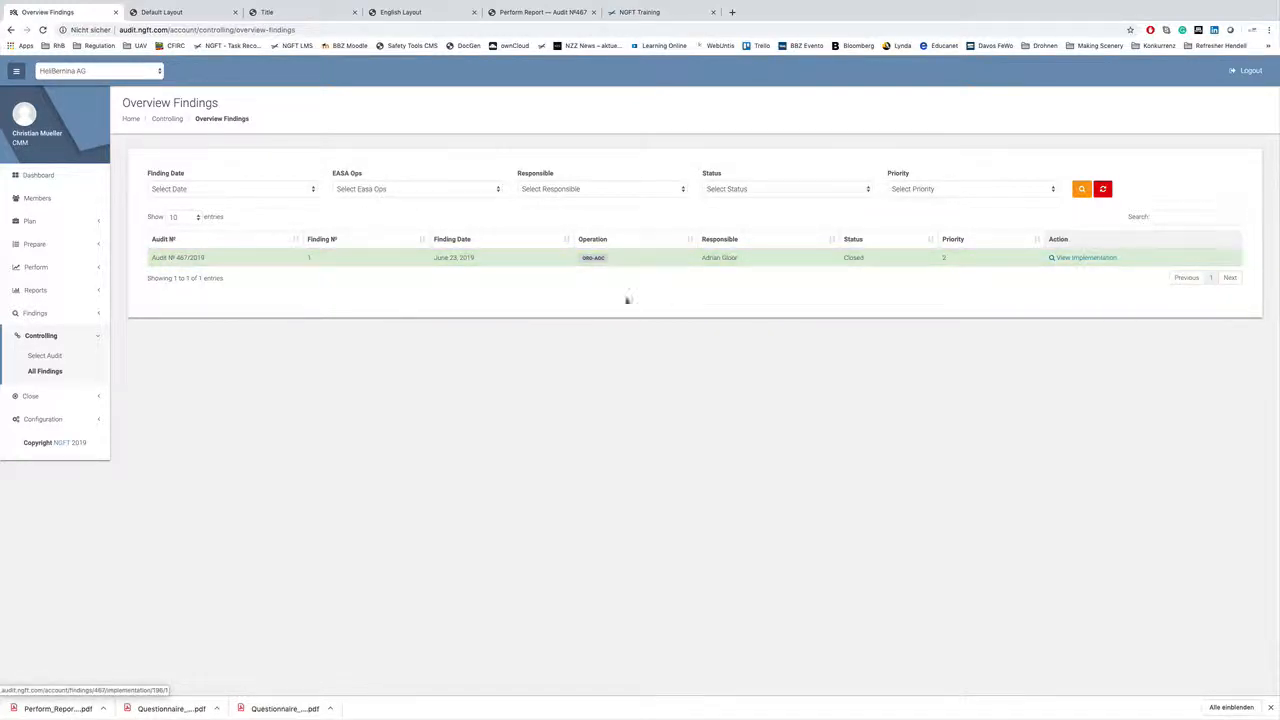
Step: Select Audit № 467/2019 for closing, view the status of its finding 1 and close that finding
{"action": "left_click", "coordinate": [30, 396]}
{"action": "left_click", "coordinate": [51, 380]}
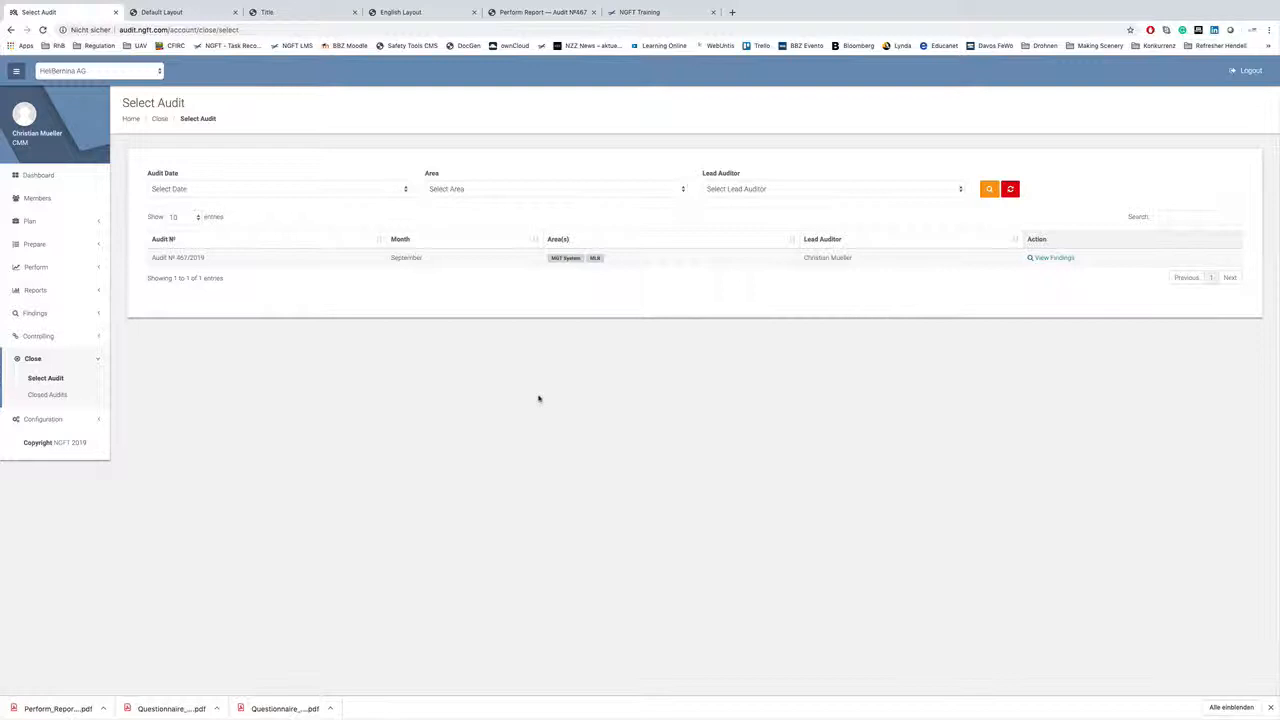
{"action": "left_click", "coordinate": [1058, 259]}
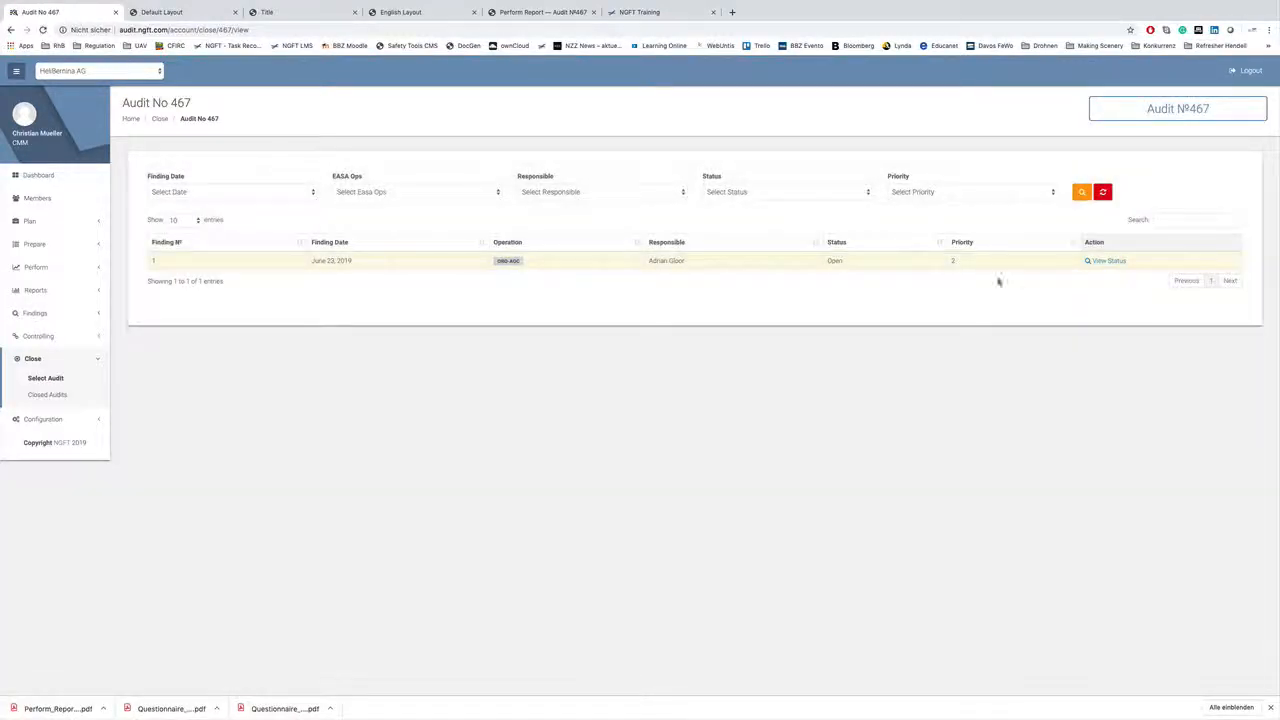
{"action": "left_click", "coordinate": [1108, 260]}
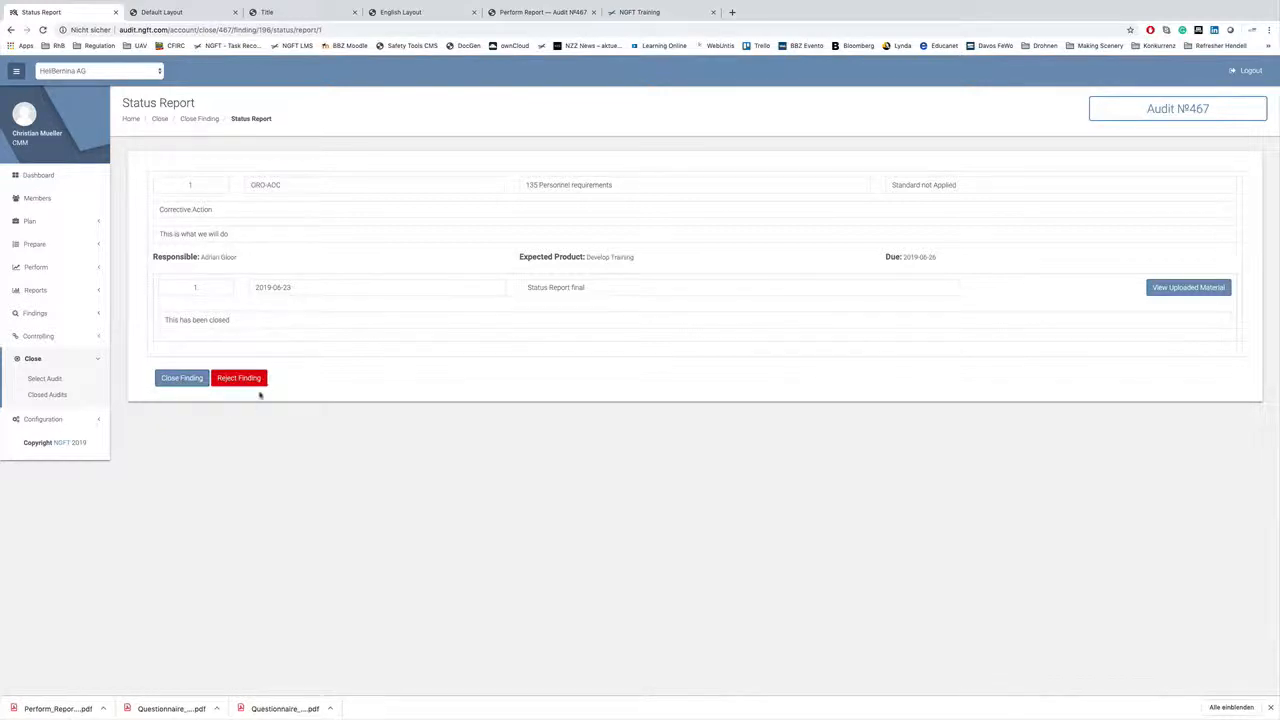
{"action": "left_click", "coordinate": [175, 379]}
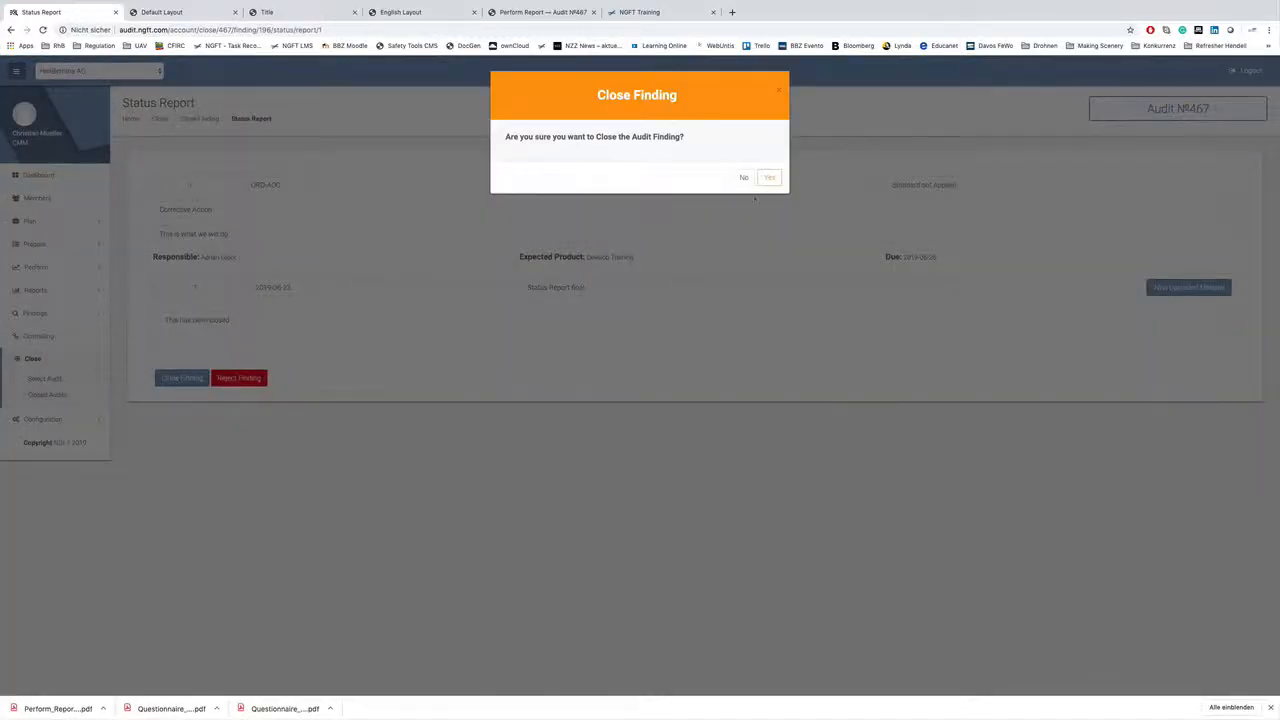
{"action": "left_click", "coordinate": [767, 179]}
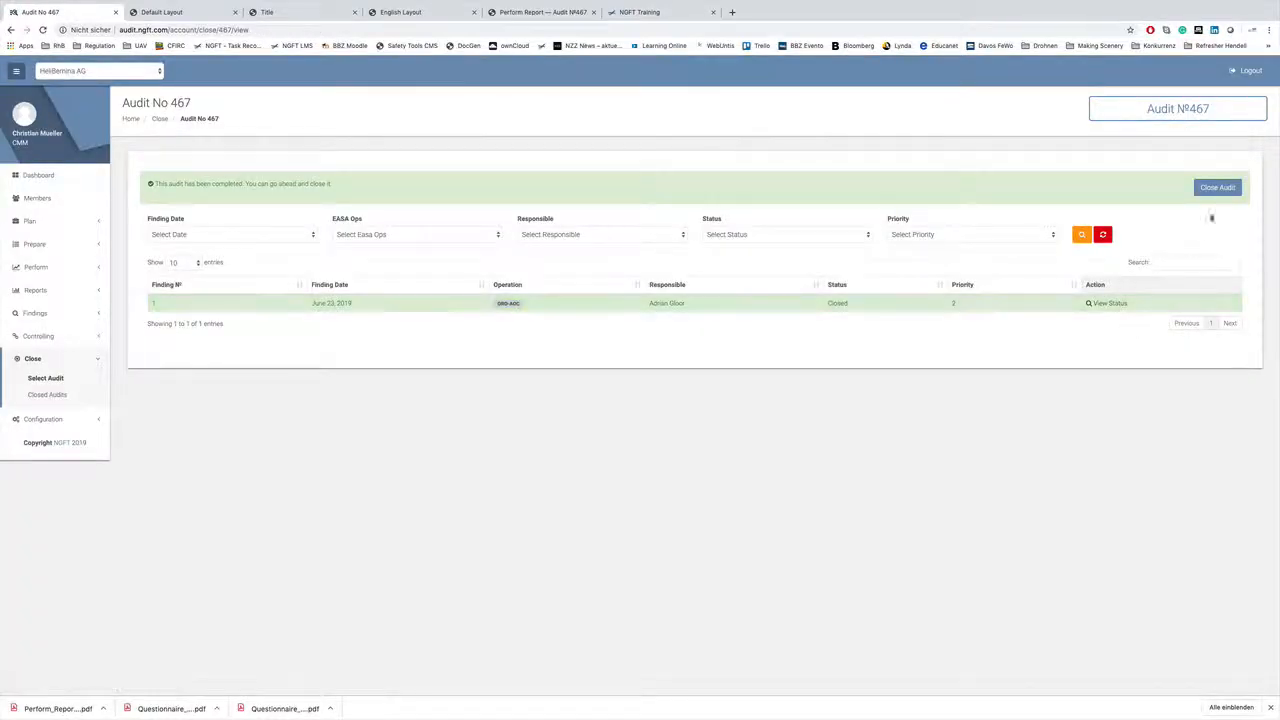
Step: Close Audit №467 and show the list of closed audits
{"action": "left_click", "coordinate": [1219, 188]}
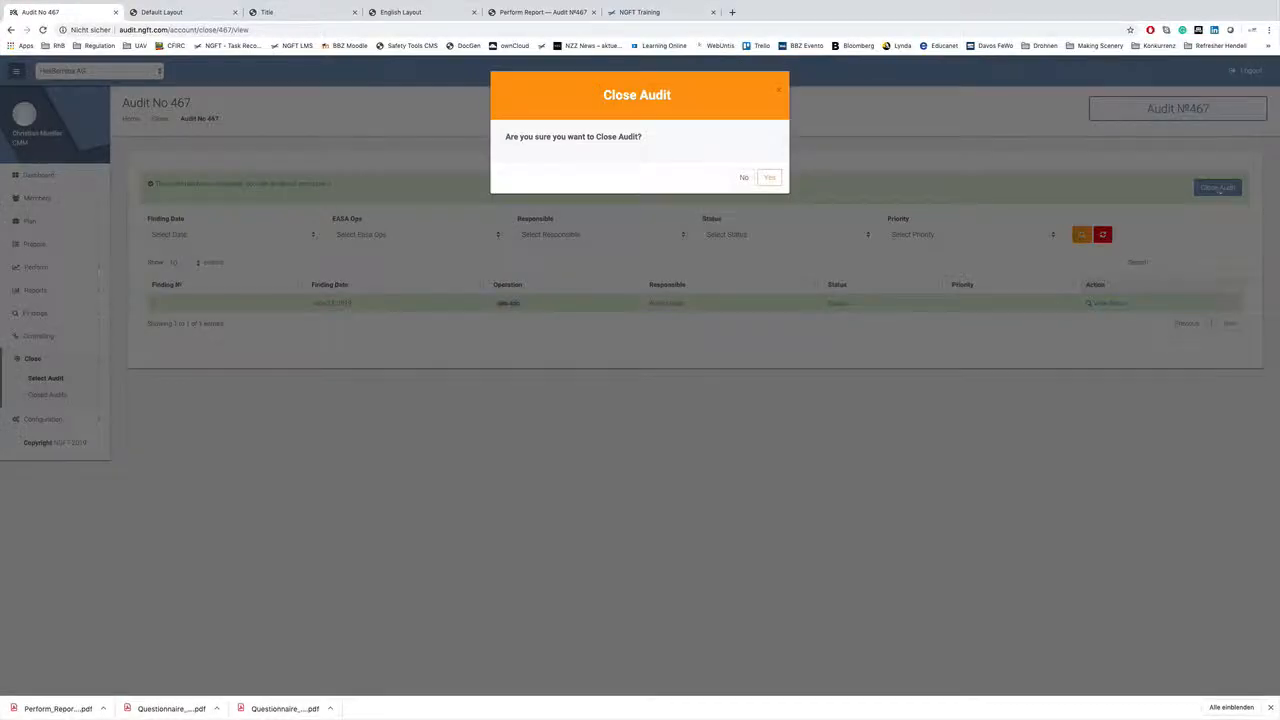
{"action": "left_click", "coordinate": [771, 179]}
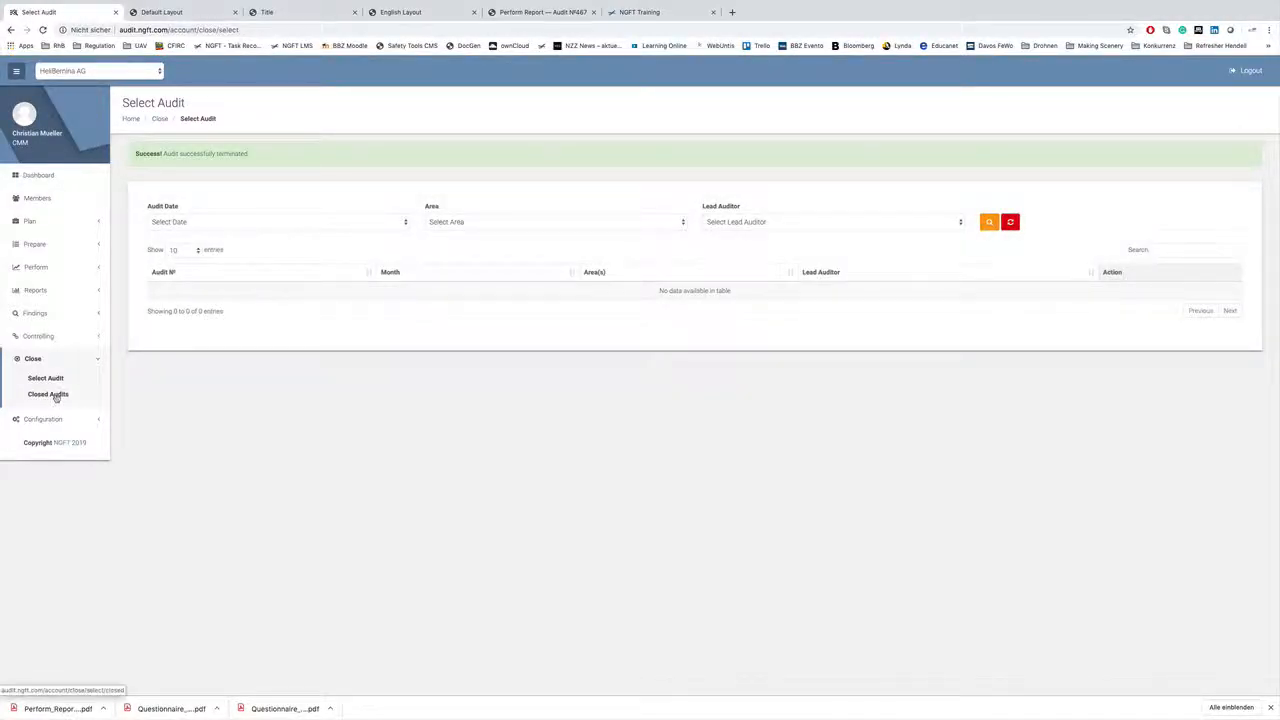
{"action": "left_click", "coordinate": [50, 394]}
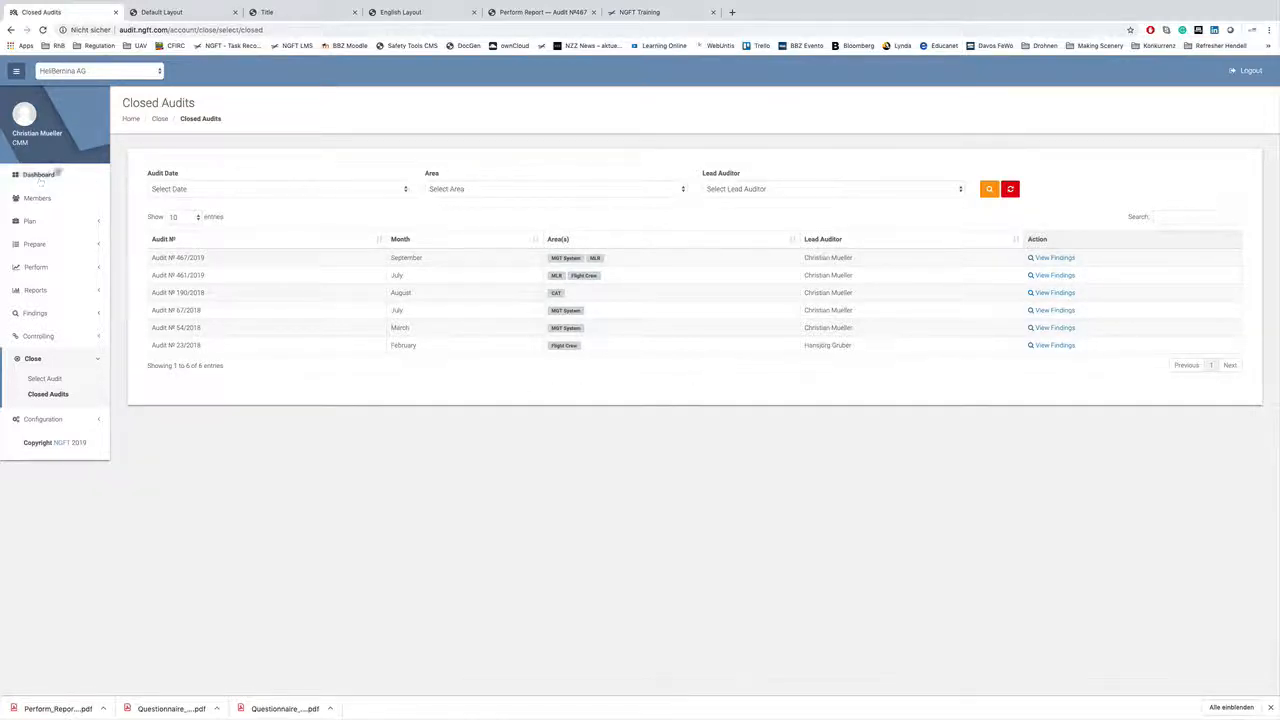
Step: Open a blank form for adding a question in the configuration and examine the selectable areas without choosing one
{"action": "left_click", "coordinate": [48, 419]}
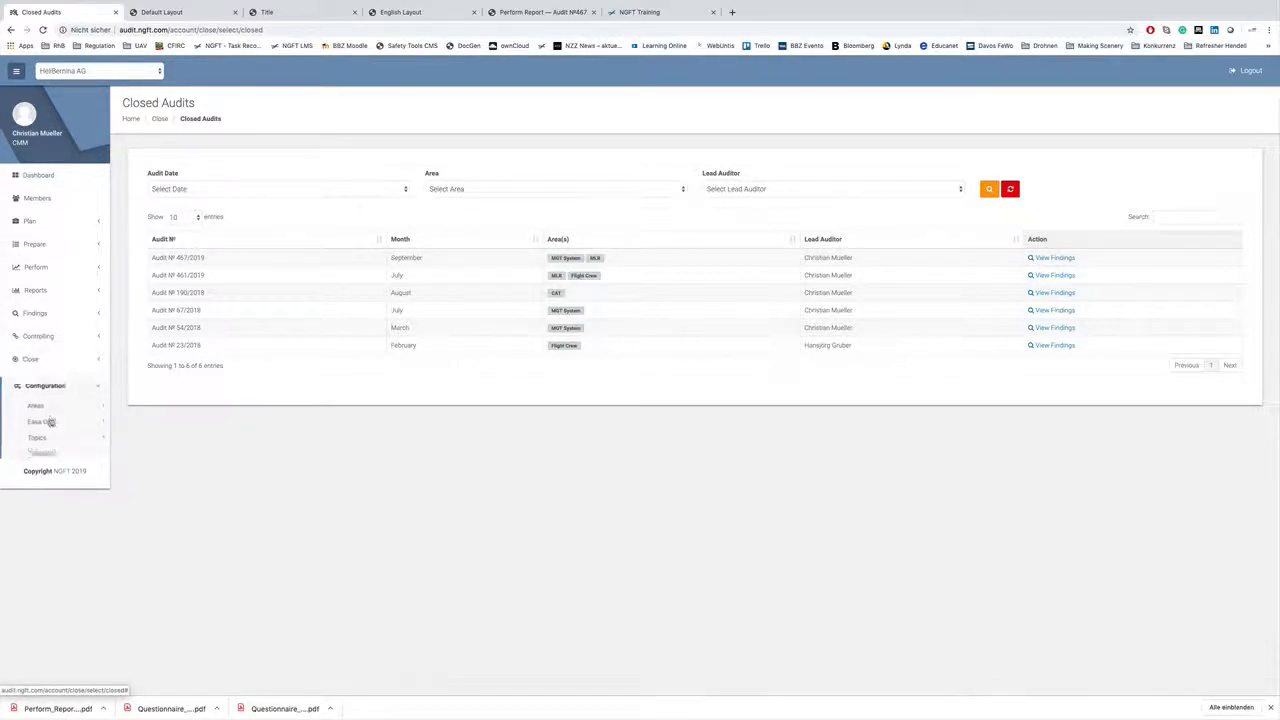
{"action": "left_click", "coordinate": [43, 450]}
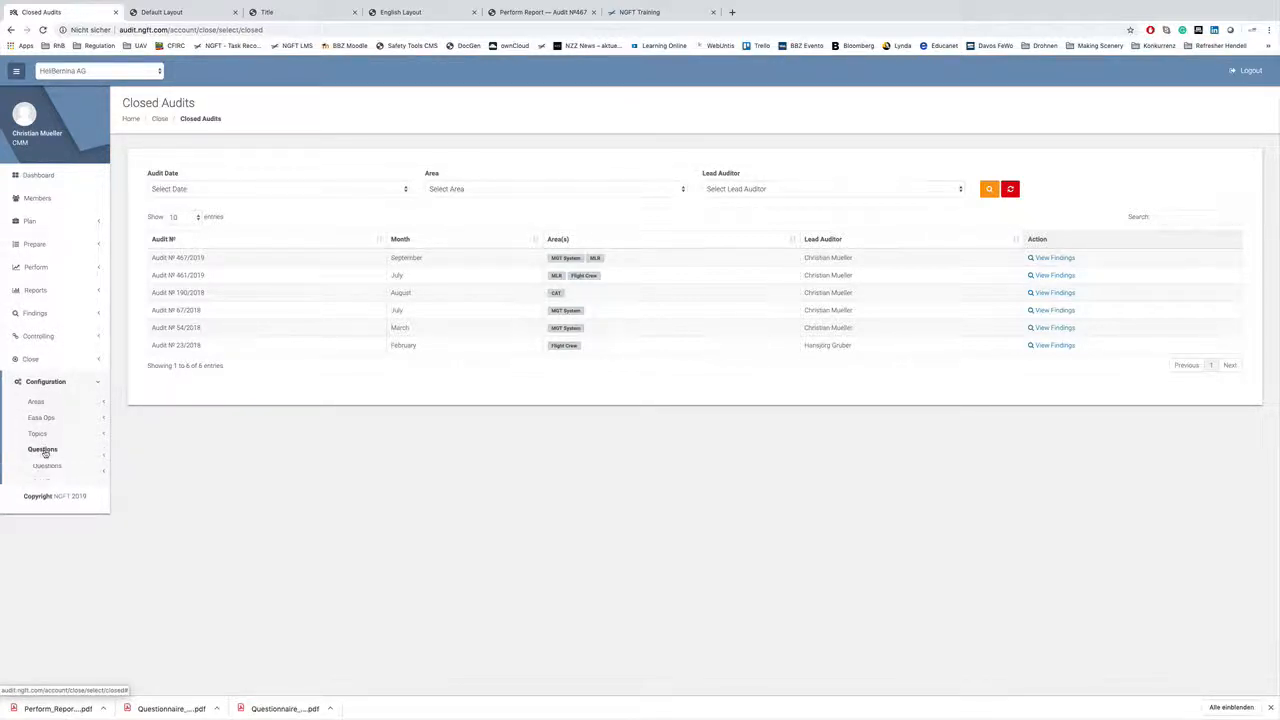
{"action": "left_click", "coordinate": [47, 482]}
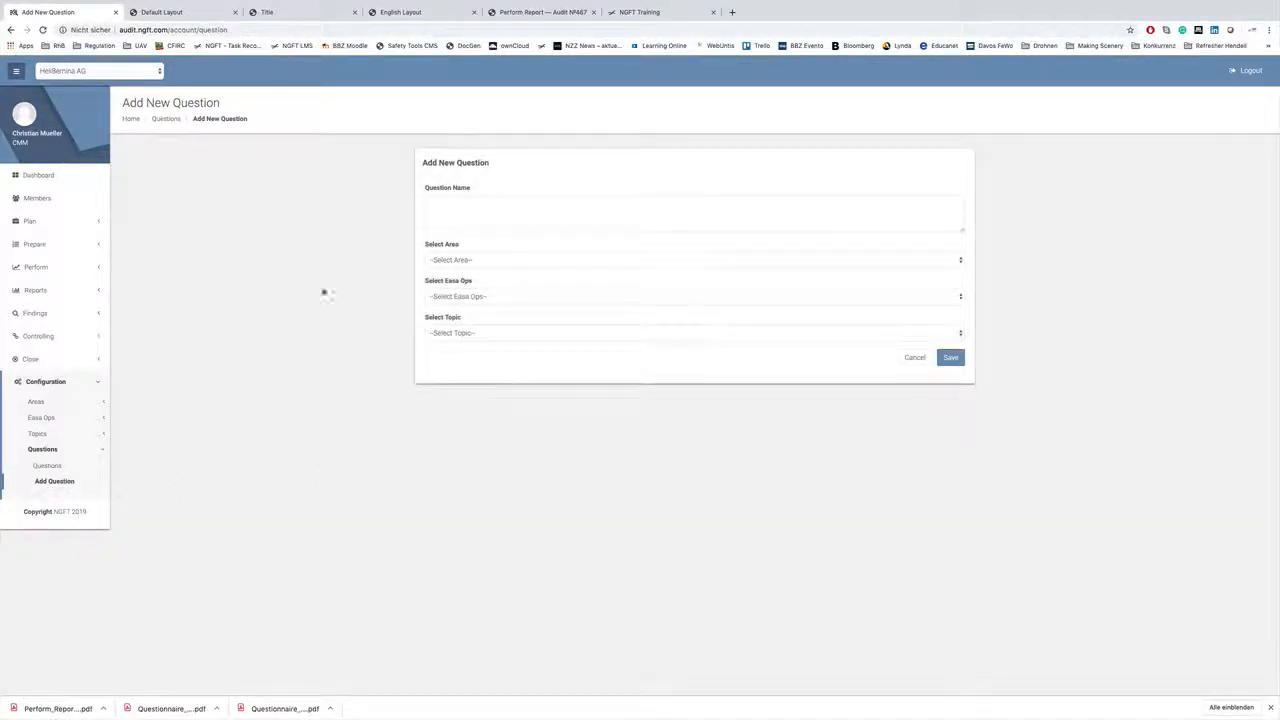
{"action": "left_click", "coordinate": [428, 200]}
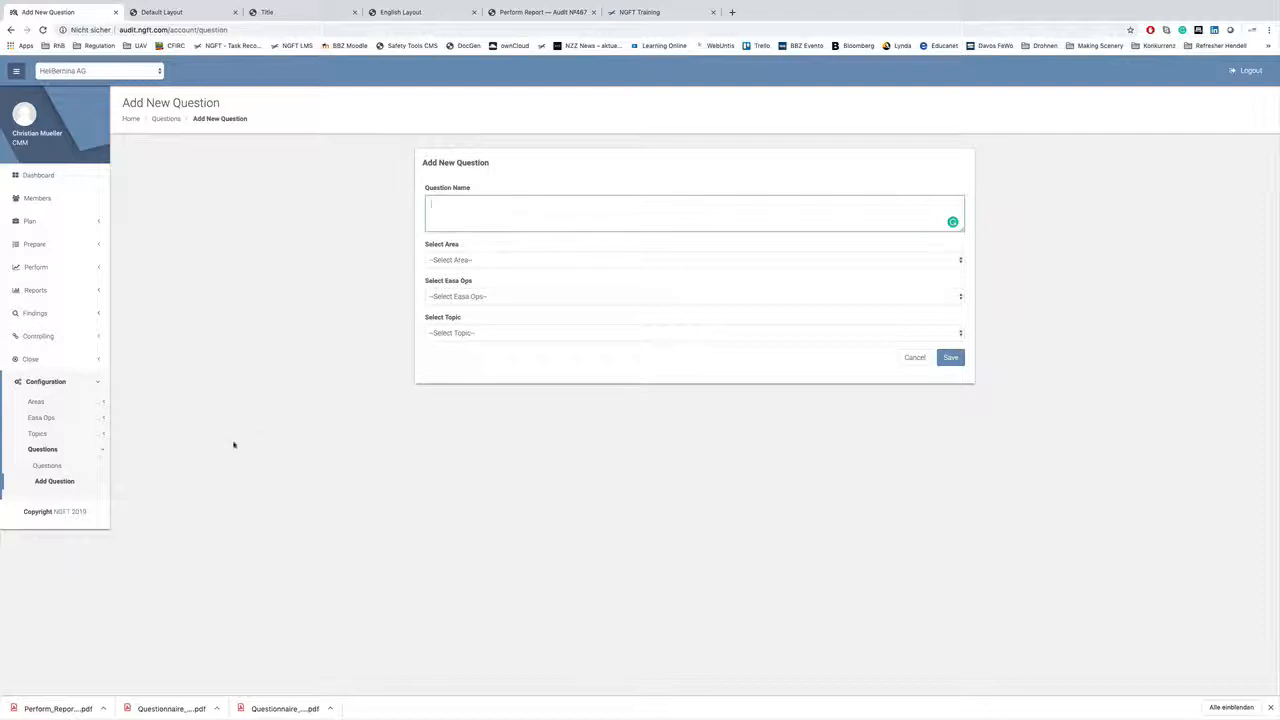
{"action": "left_click", "coordinate": [958, 260]}
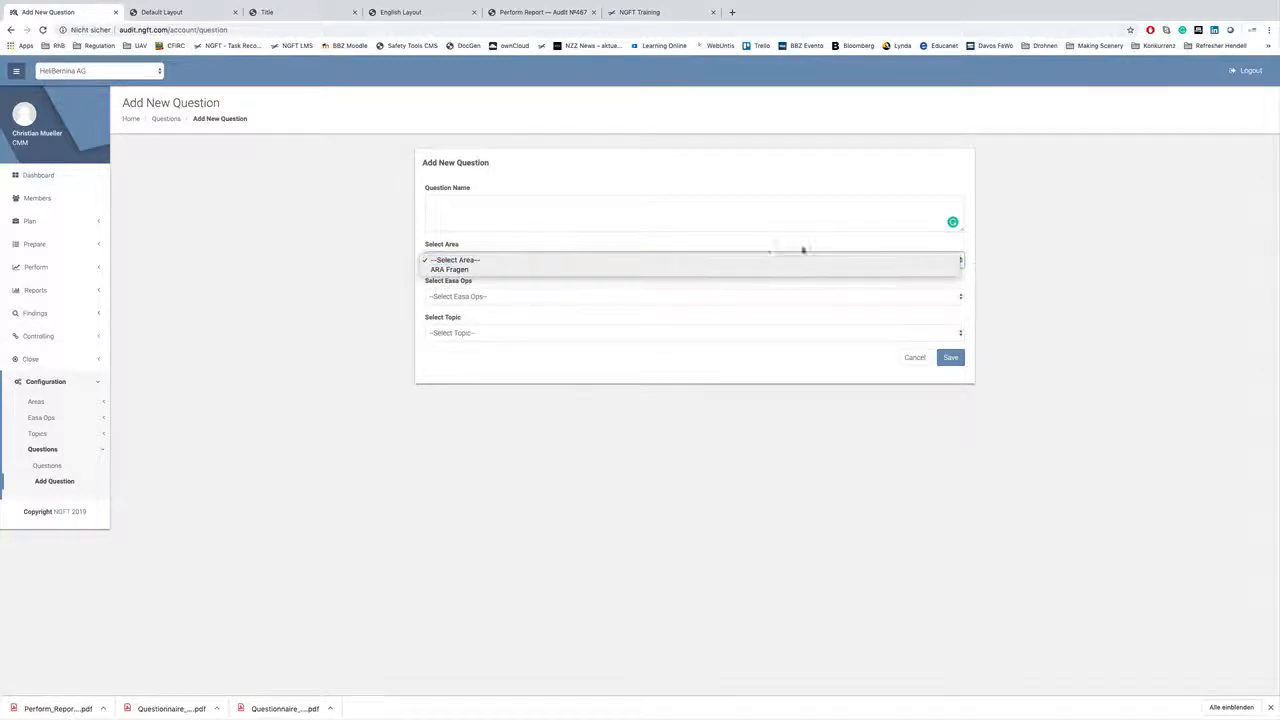
{"action": "left_click", "coordinate": [791, 367]}
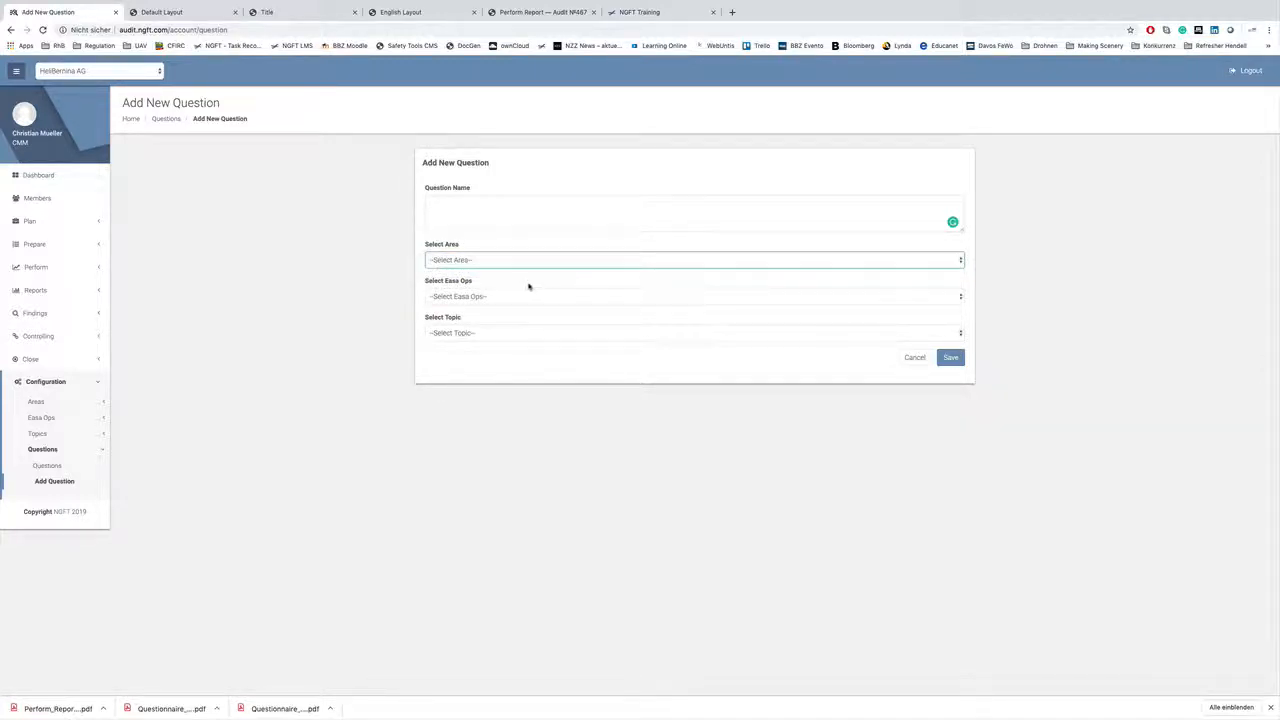